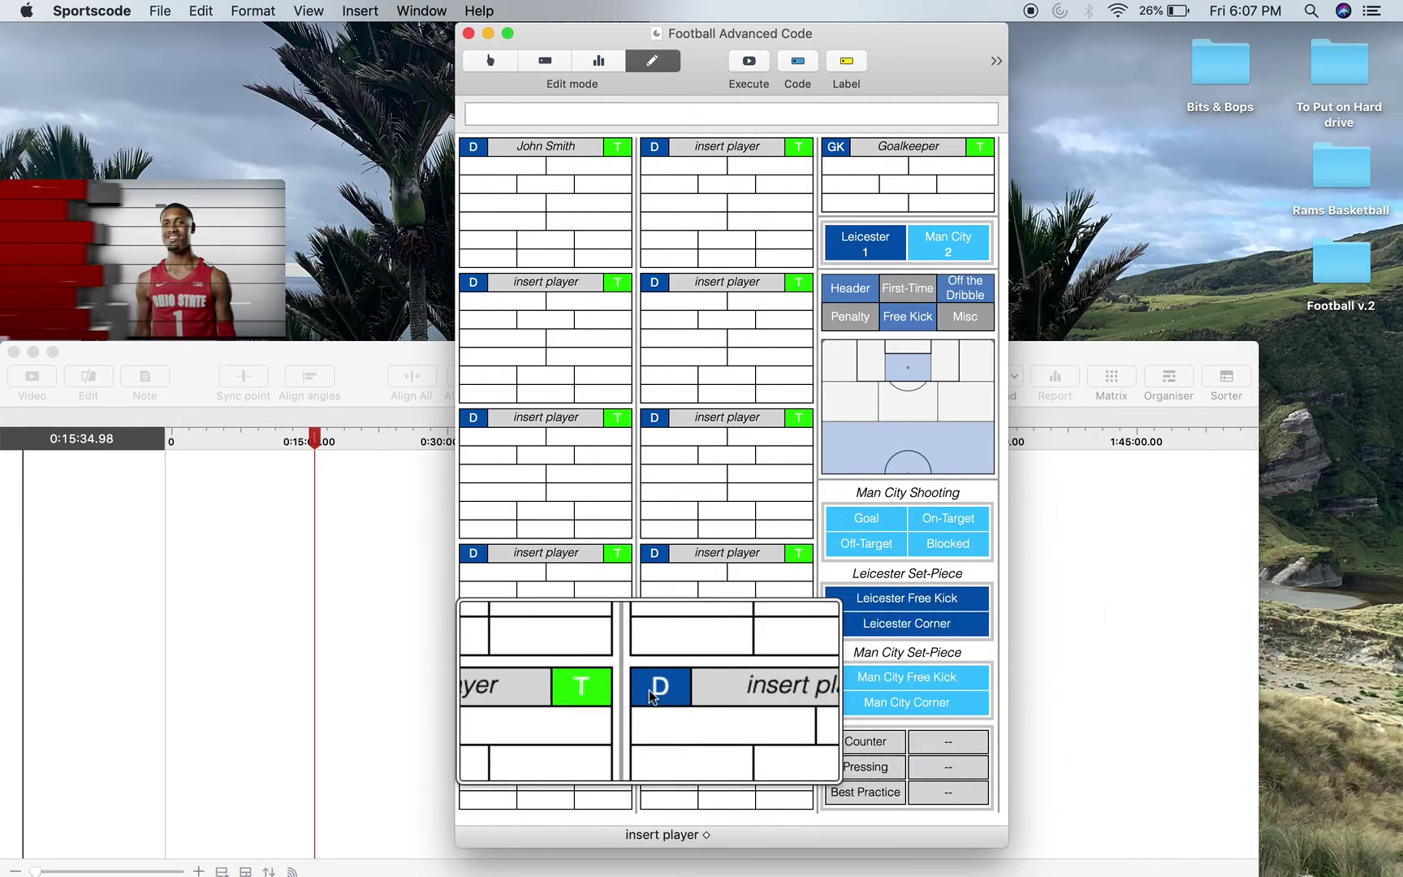
scroll(696, 549, "right", 5)
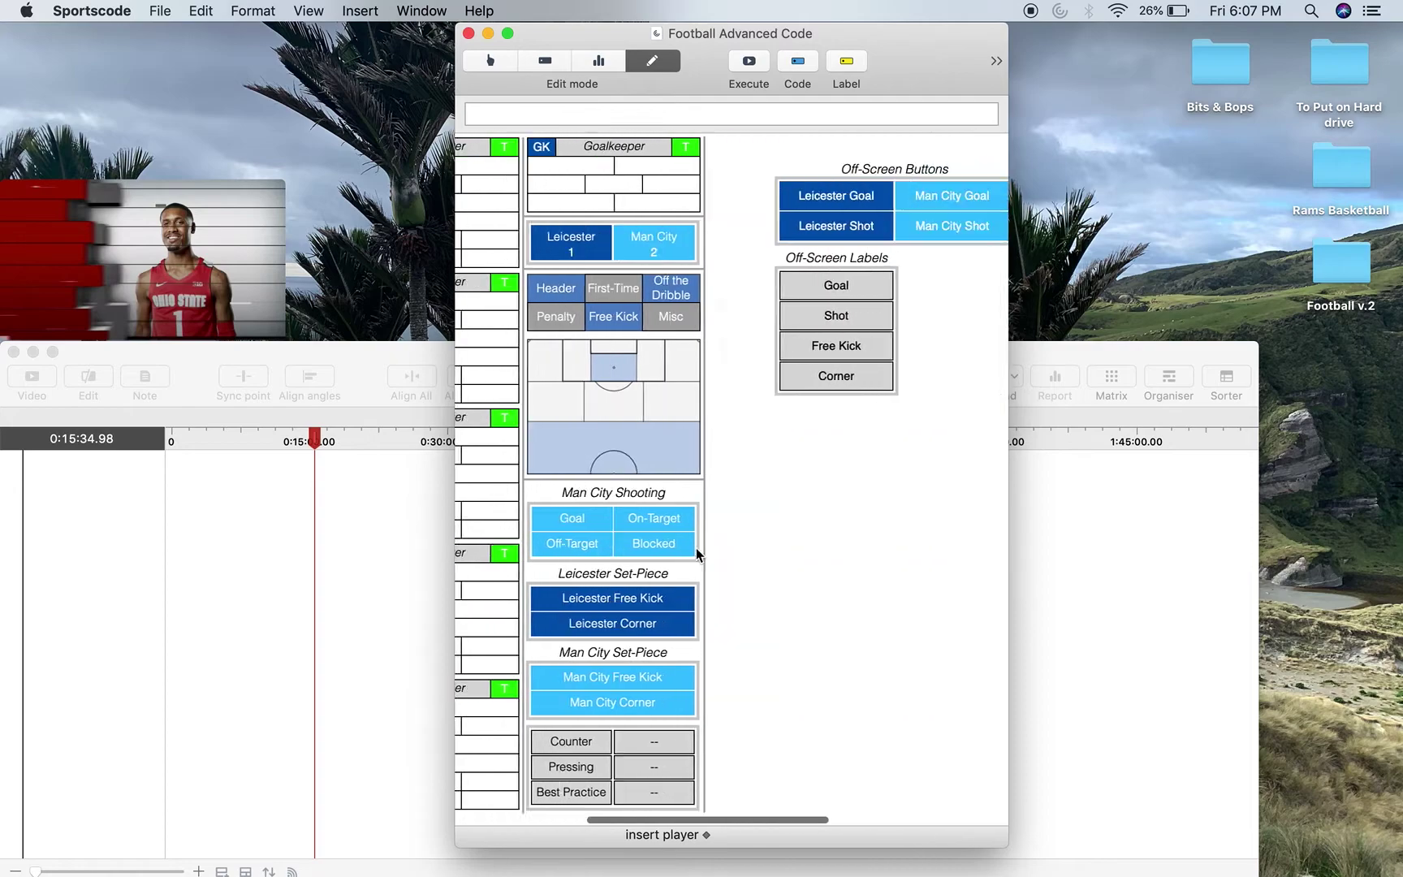
scroll(697, 548, "right", 5)
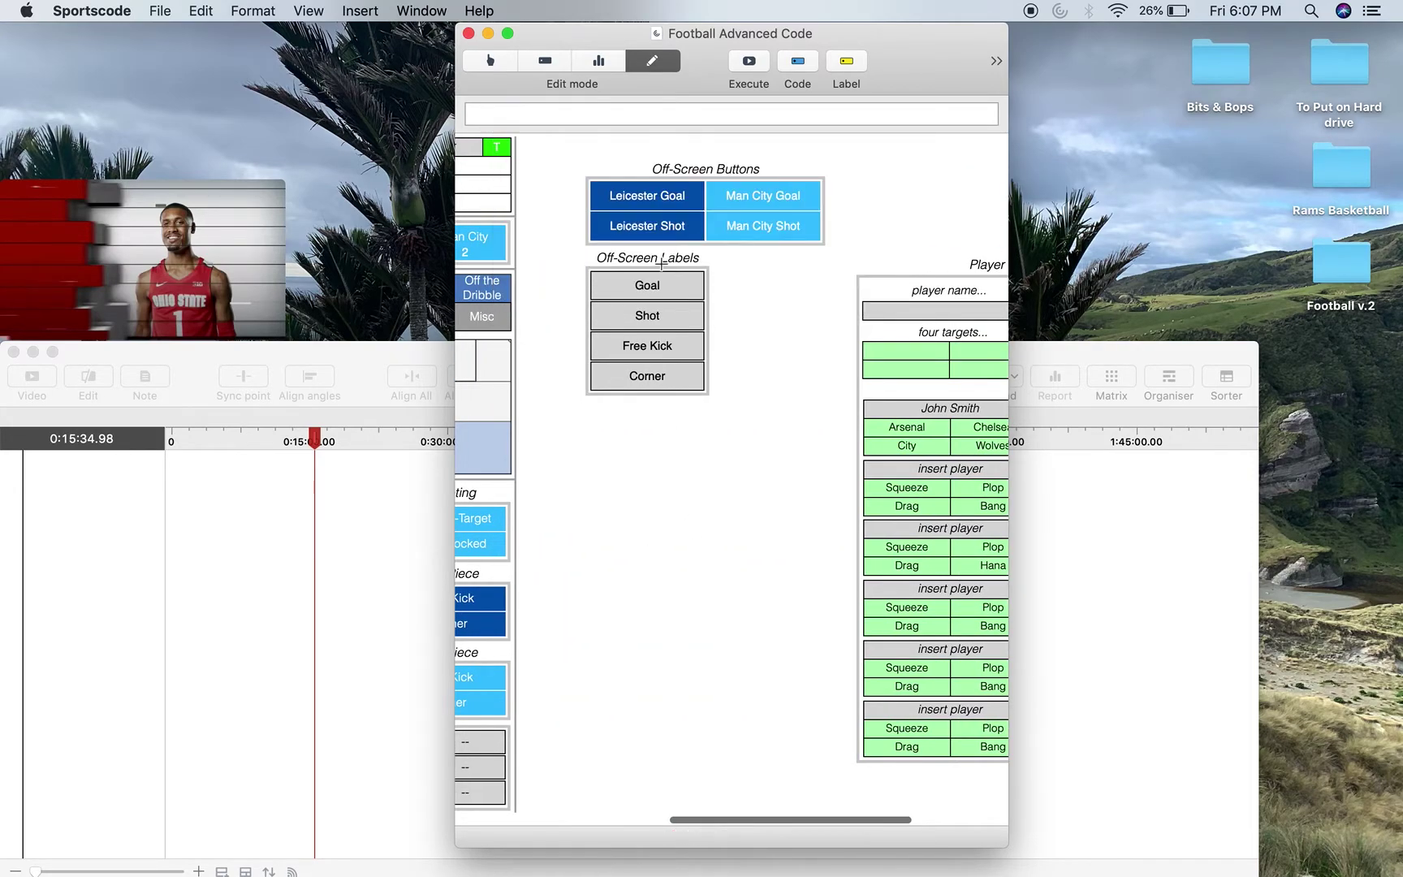
scroll(661, 264, "left", 5)
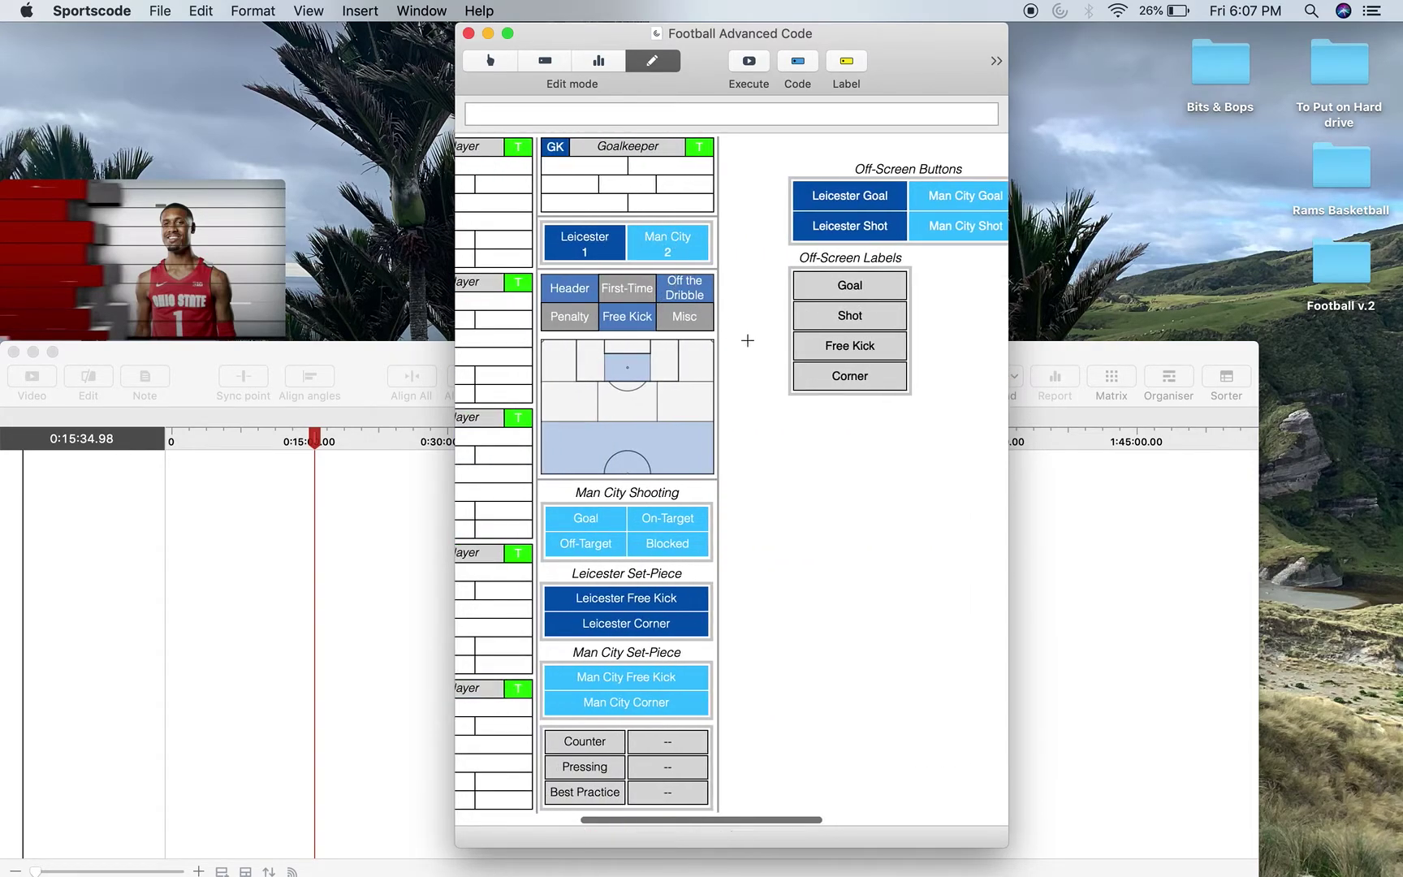
scroll(748, 341, "right", 5)
scroll(744, 342, "right", 1)
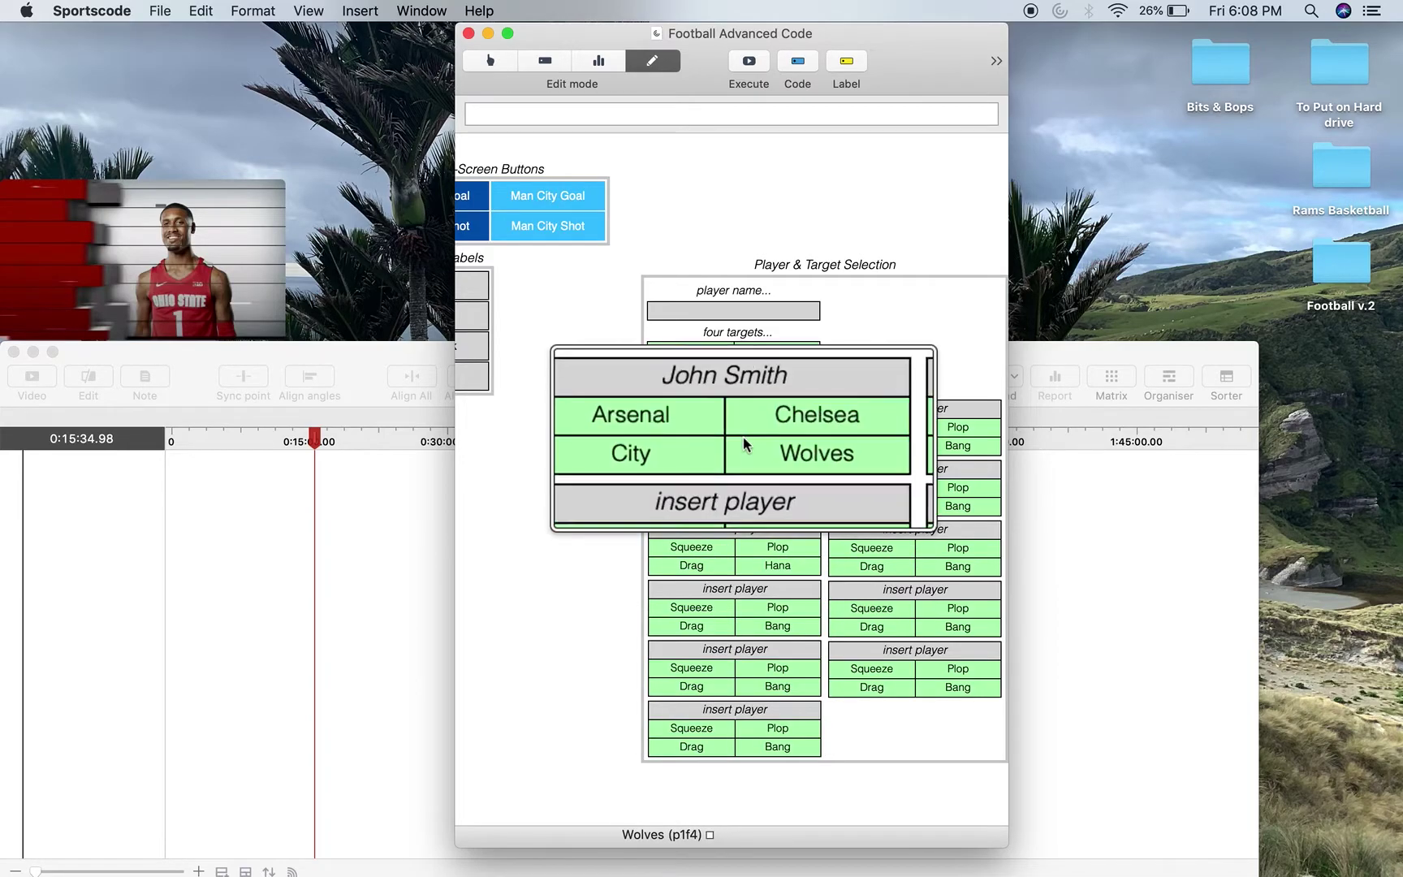
scroll(743, 437, "left", 3)
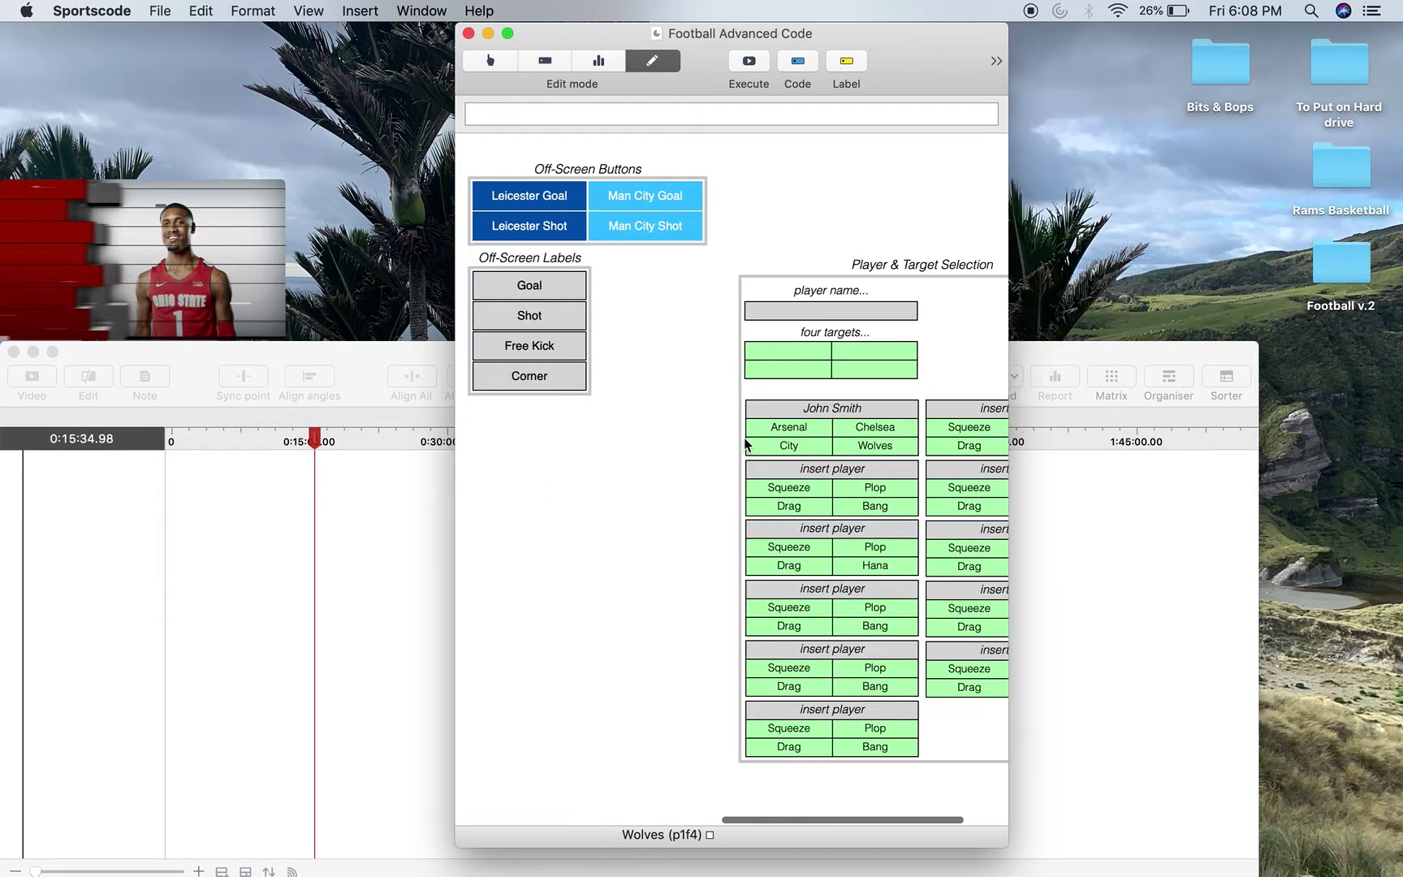
scroll(744, 441, "left", 5)
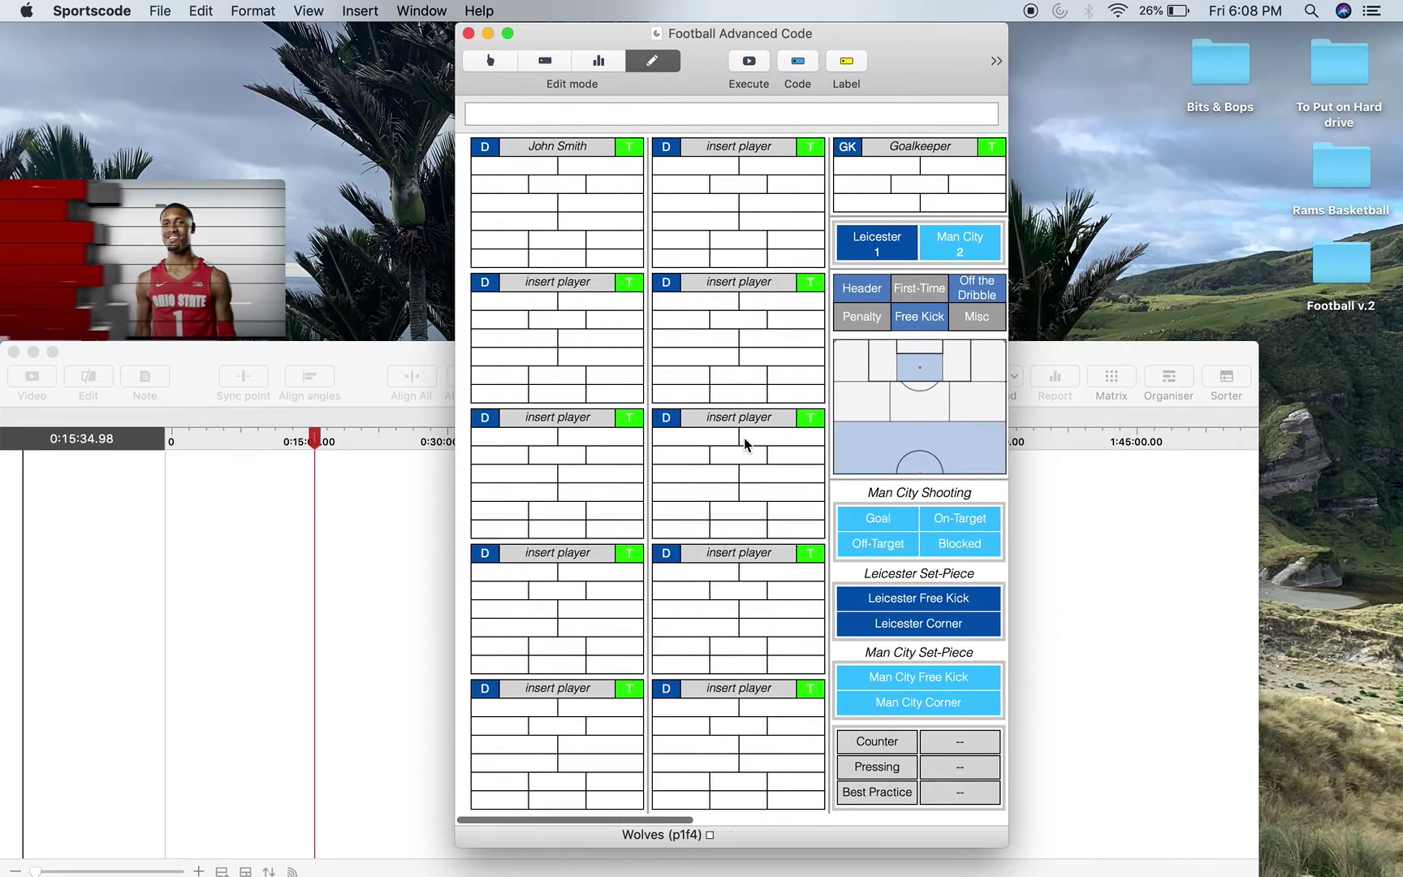
- Switch to Code mode for live tagging and give possession to Man City with the M hotkey
left_click(483, 66)
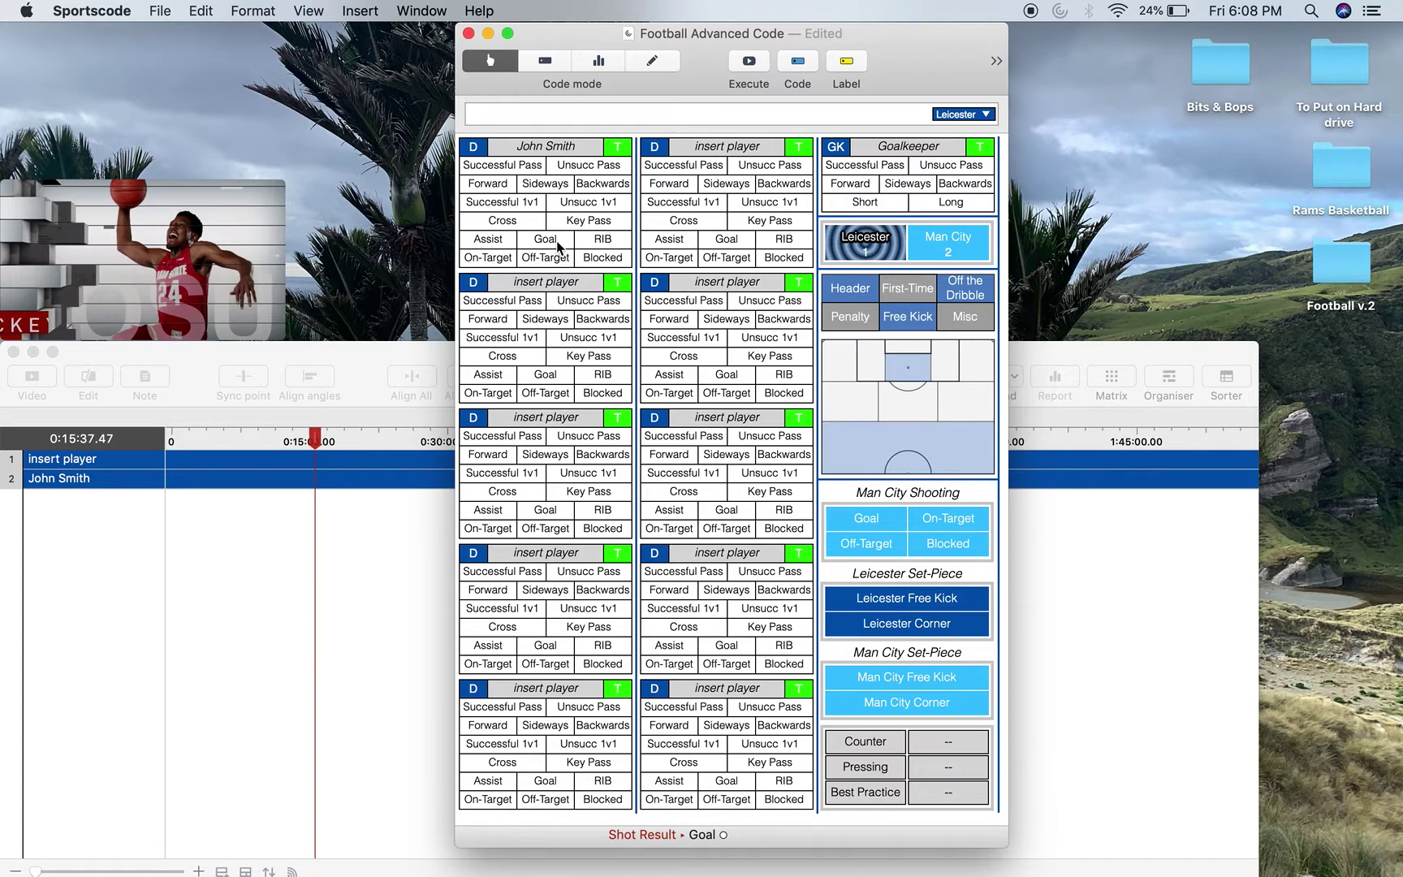
key("m")
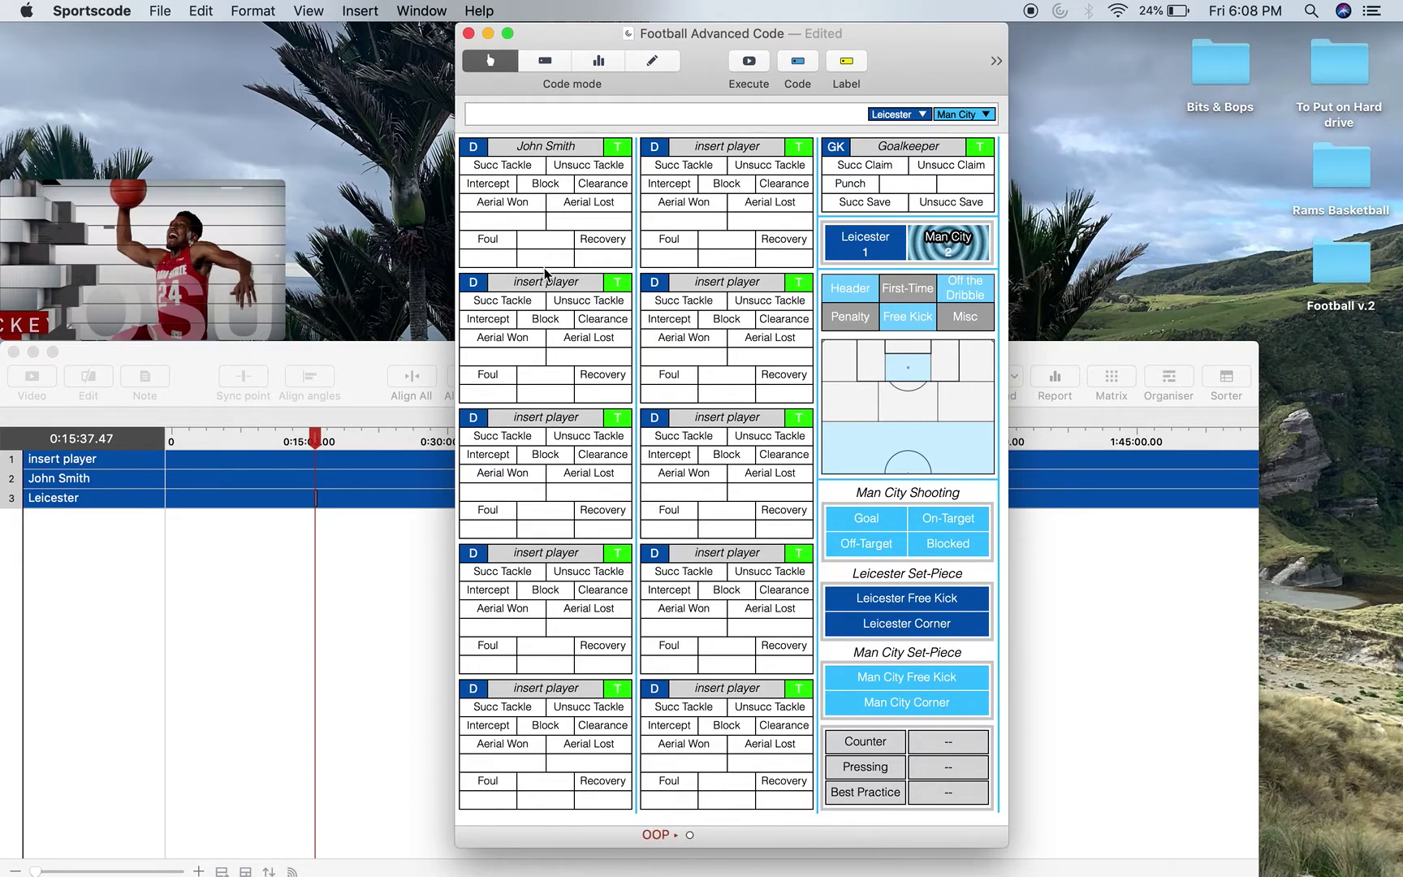
- Hand possession back from Man City to Leicester using the 1 hotkey
key("1")
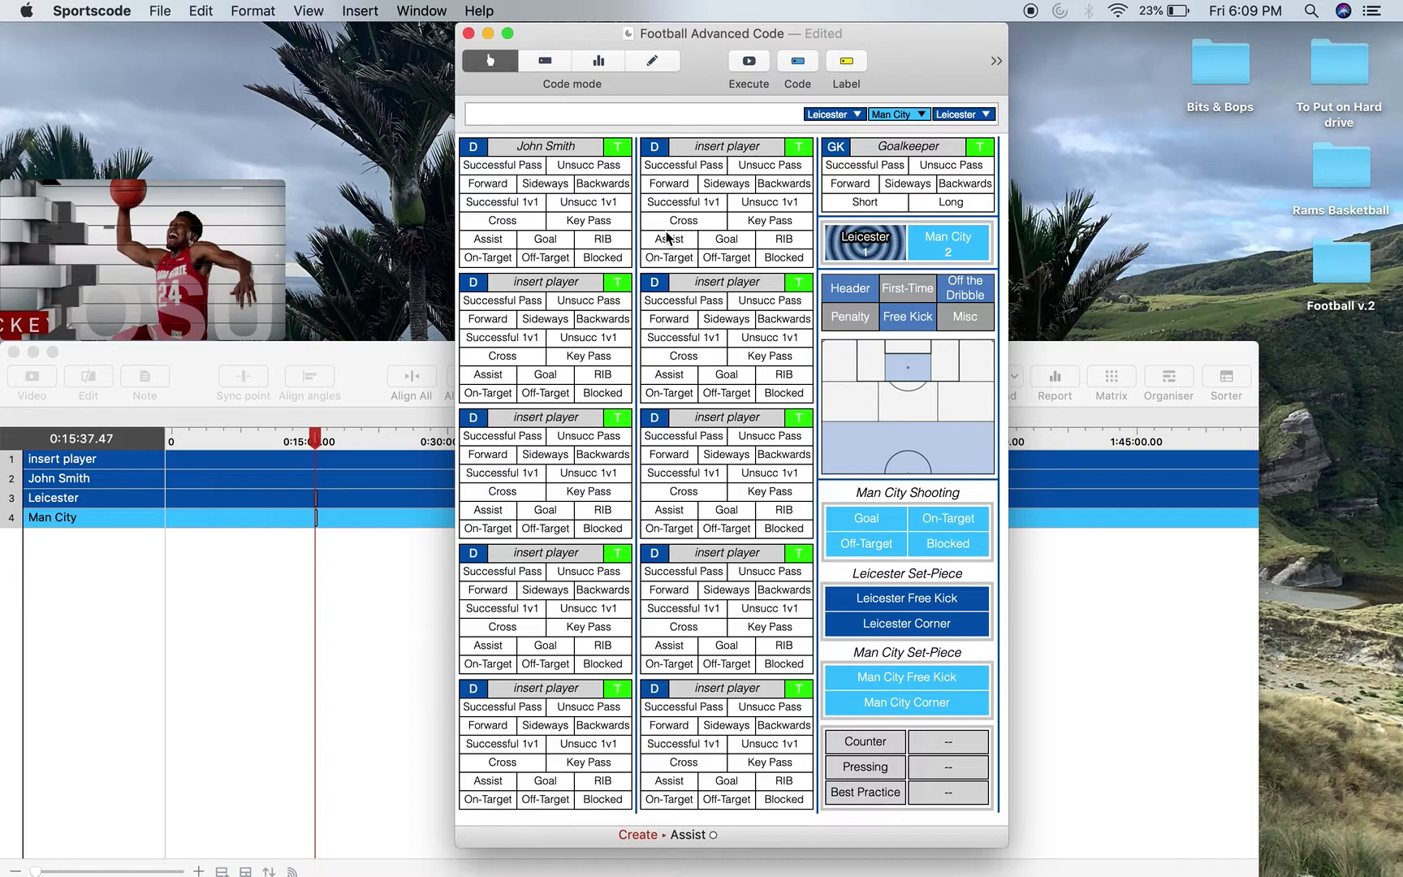
scroll(667, 237, "right", 10)
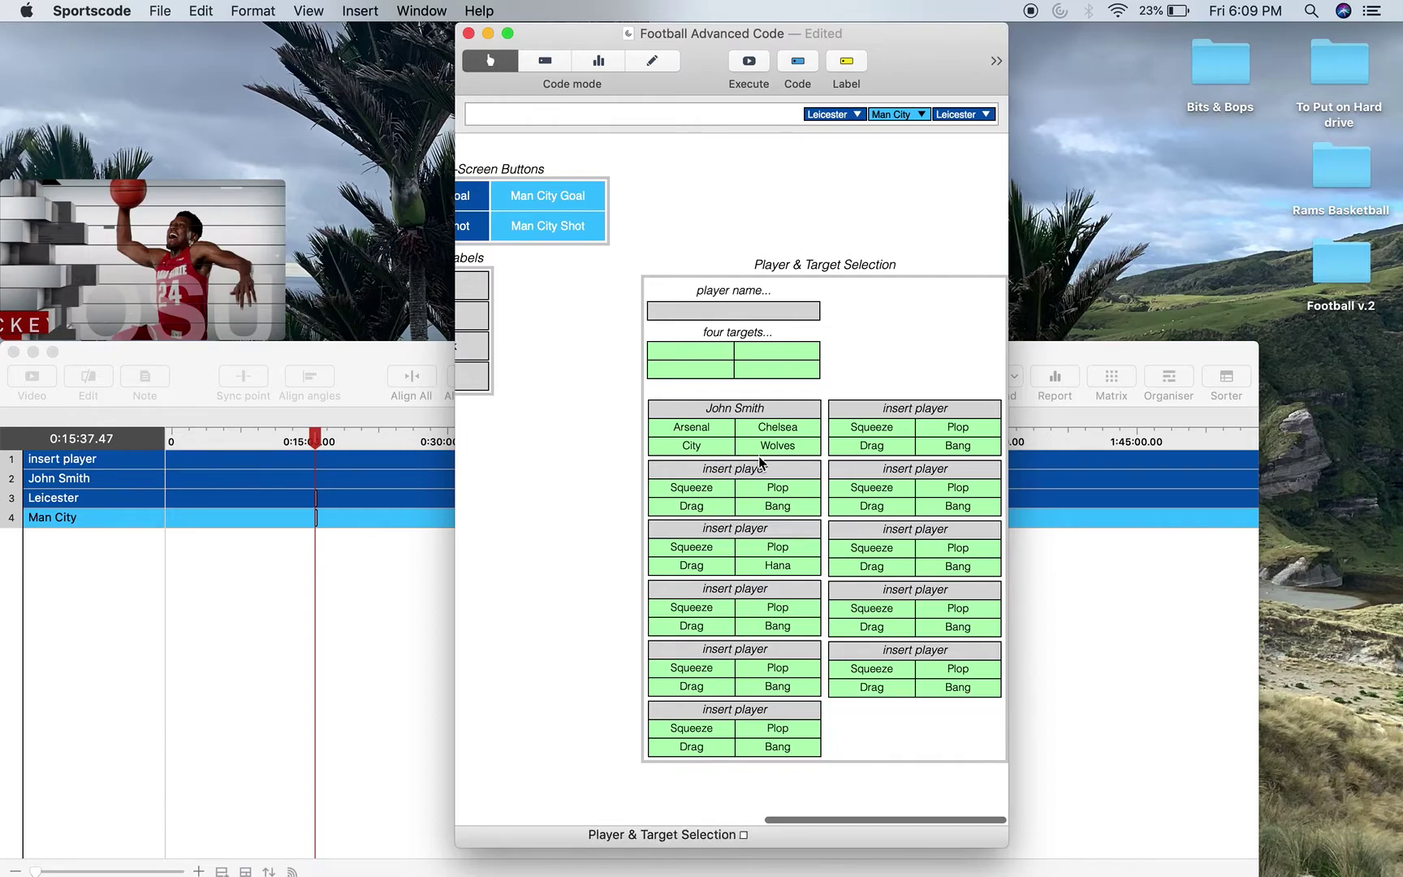
scroll(759, 464, "down", 10)
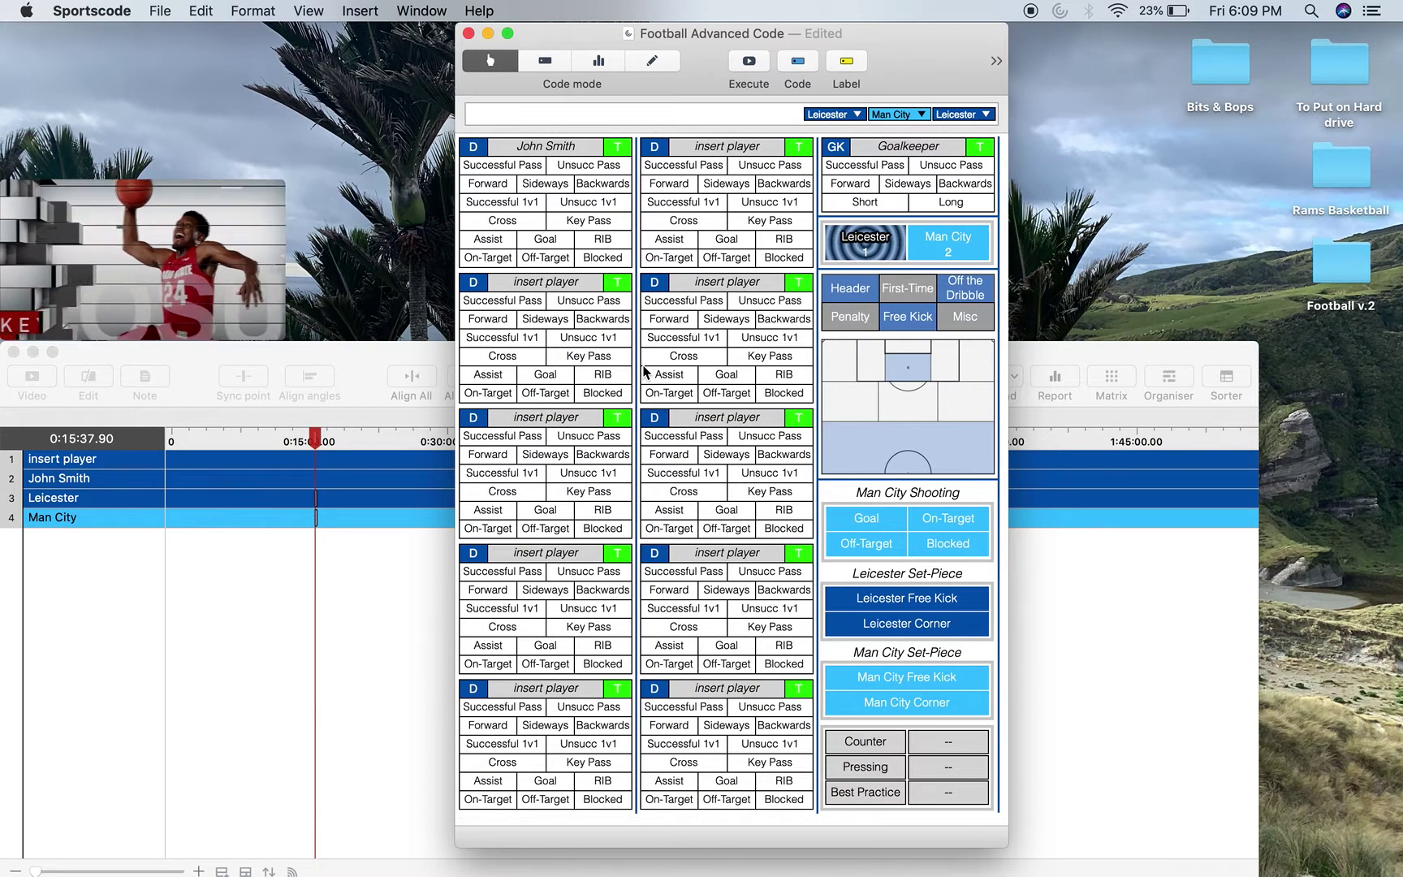
- Swap possession to Man City and back, trying John Smith's and the third player's targets
key("2")
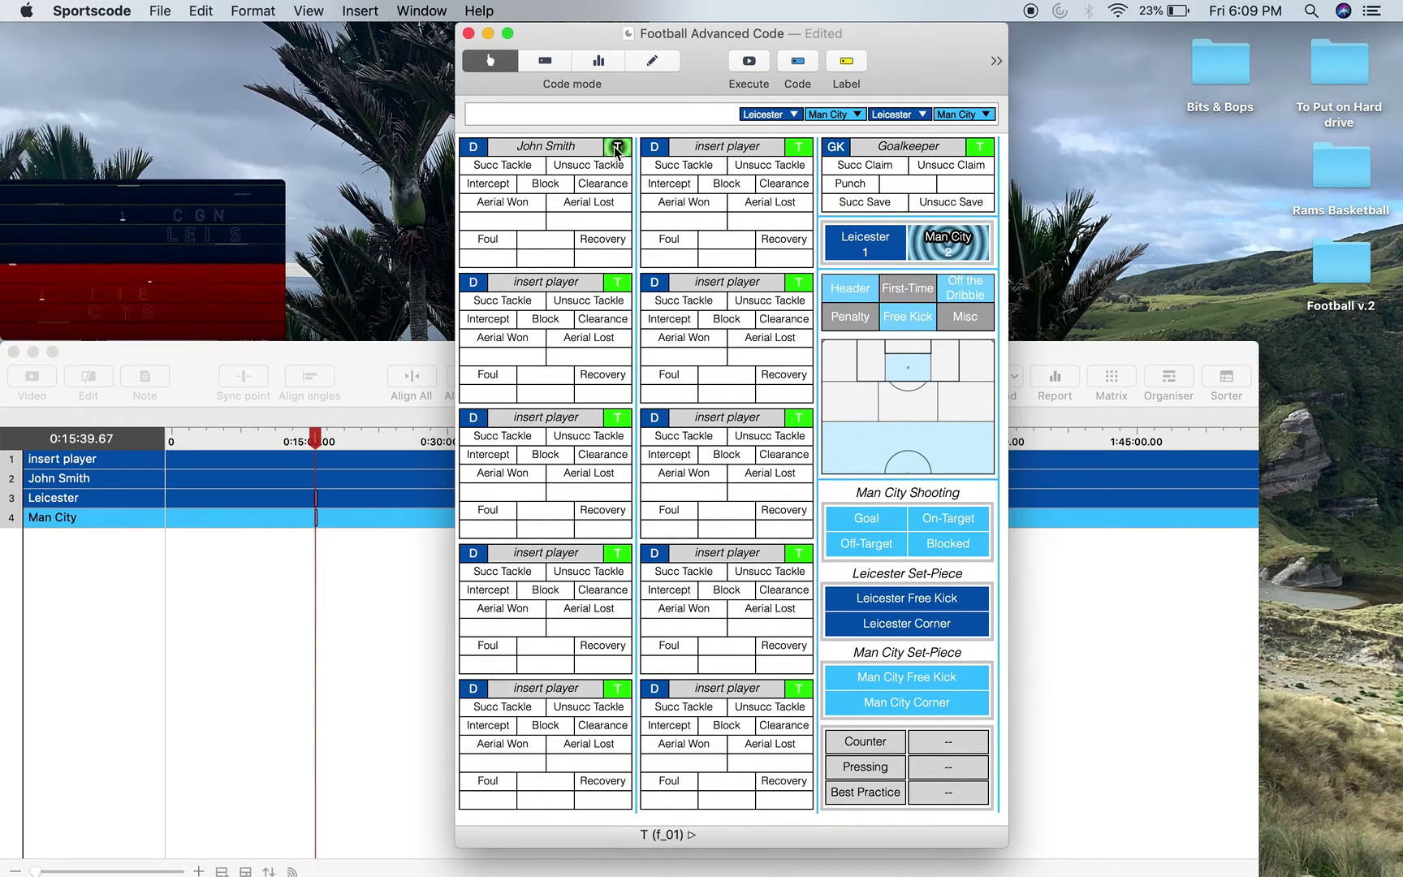
left_click(617, 149)
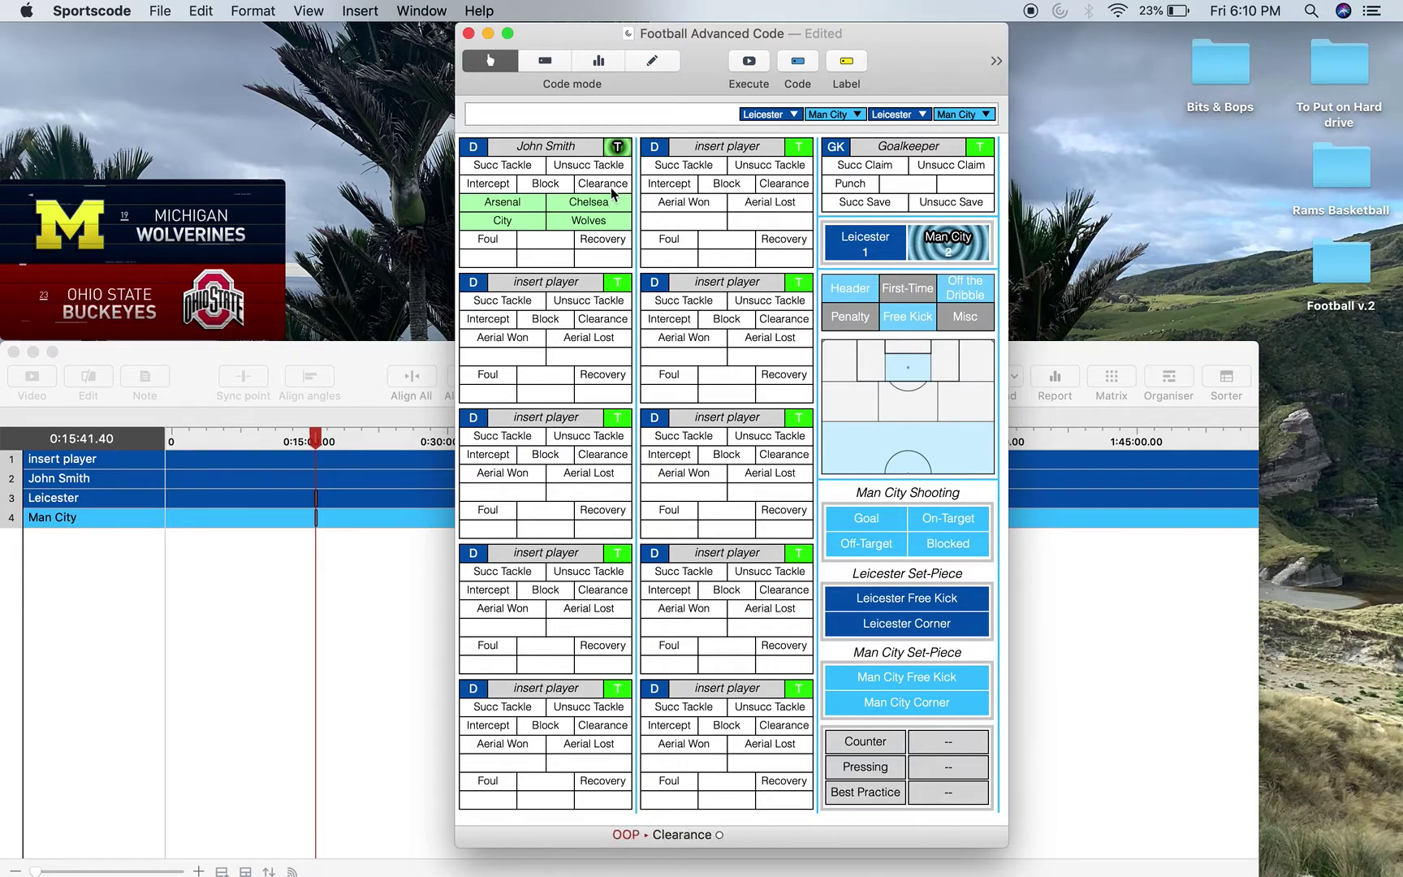
left_click(617, 145)
left_click(589, 165)
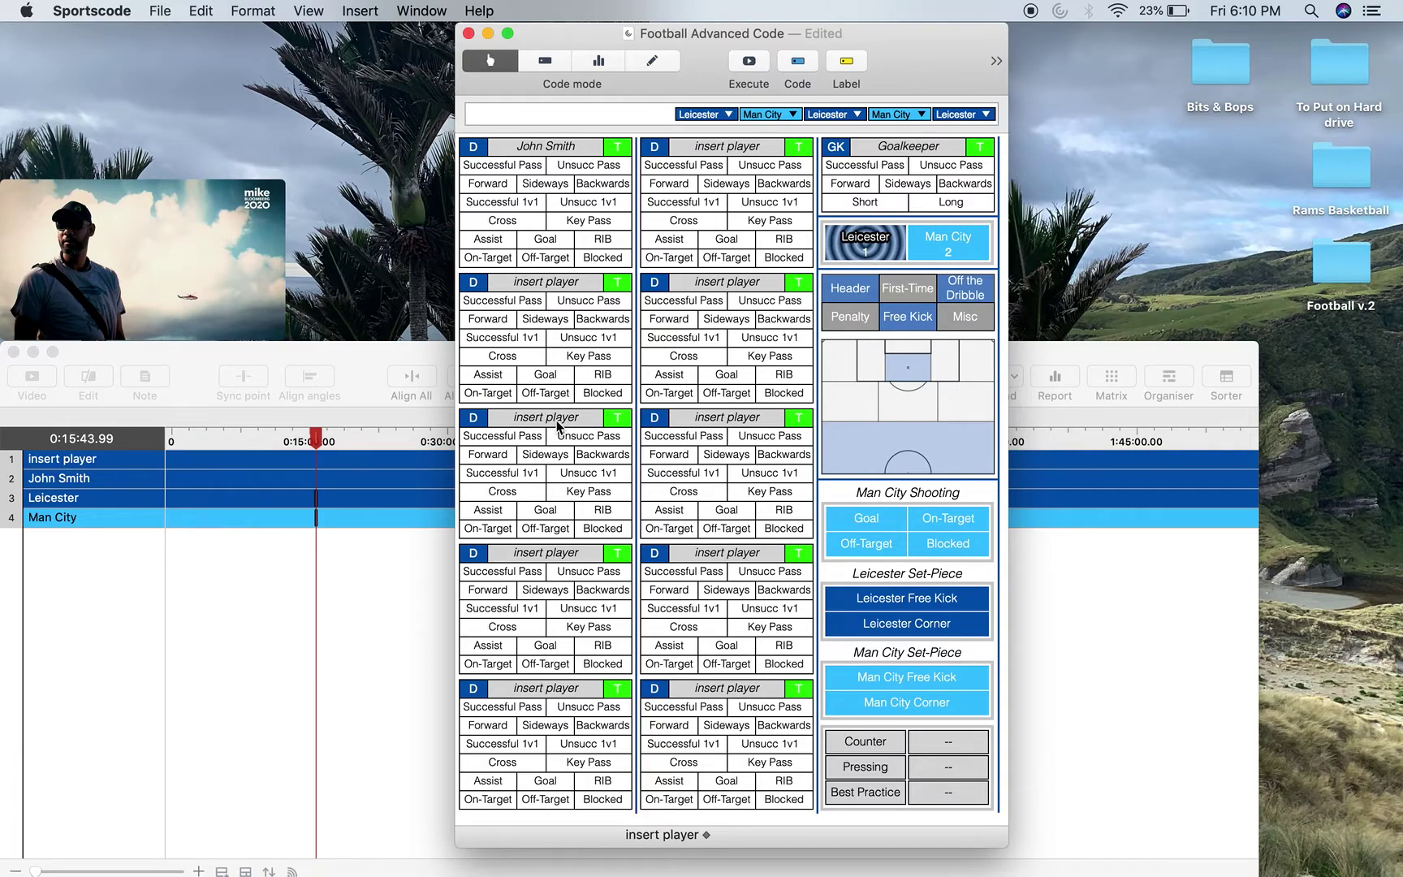
left_click(618, 417)
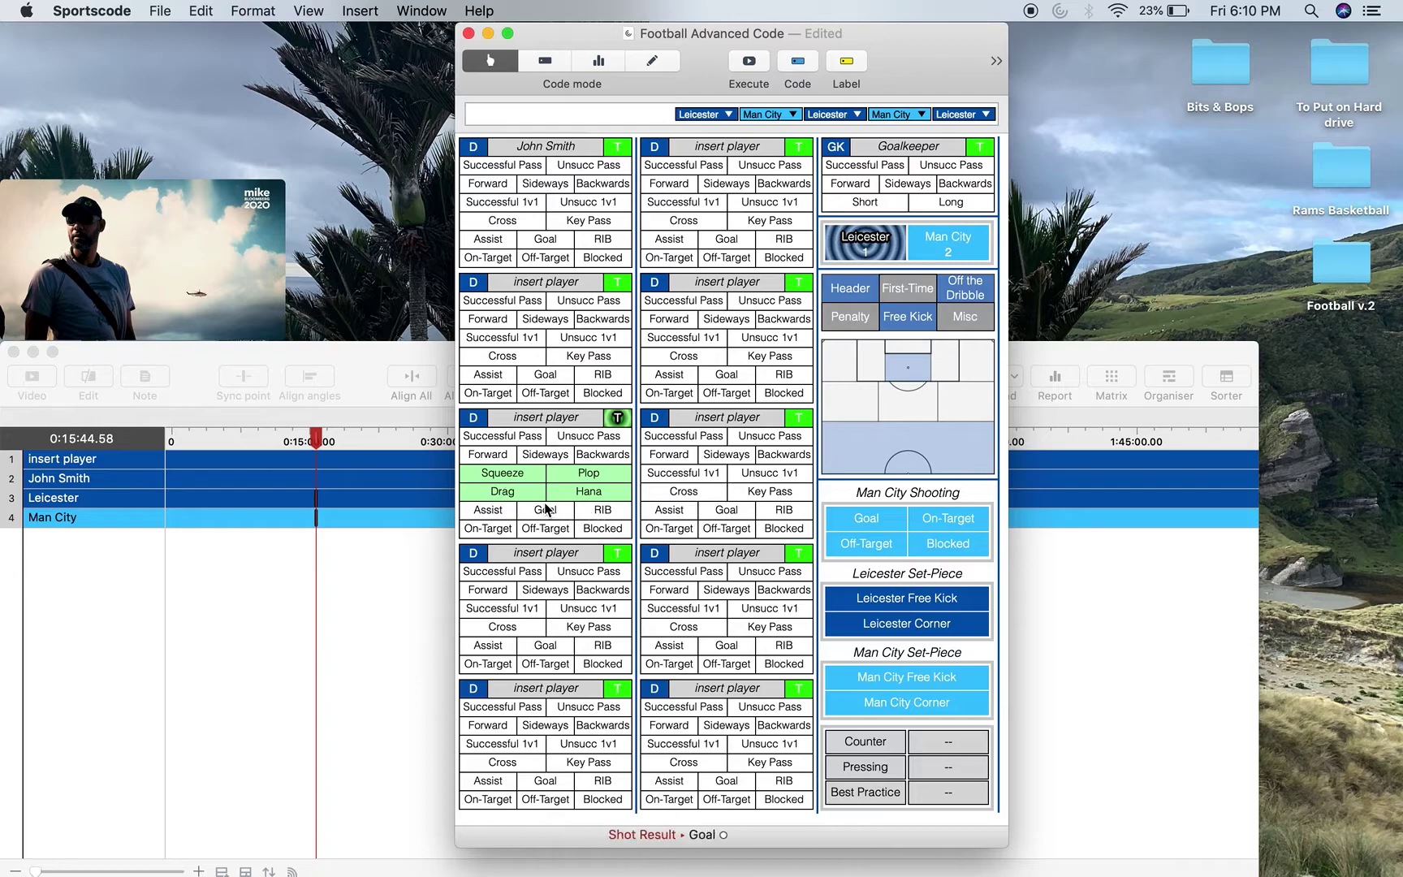
left_click(617, 419)
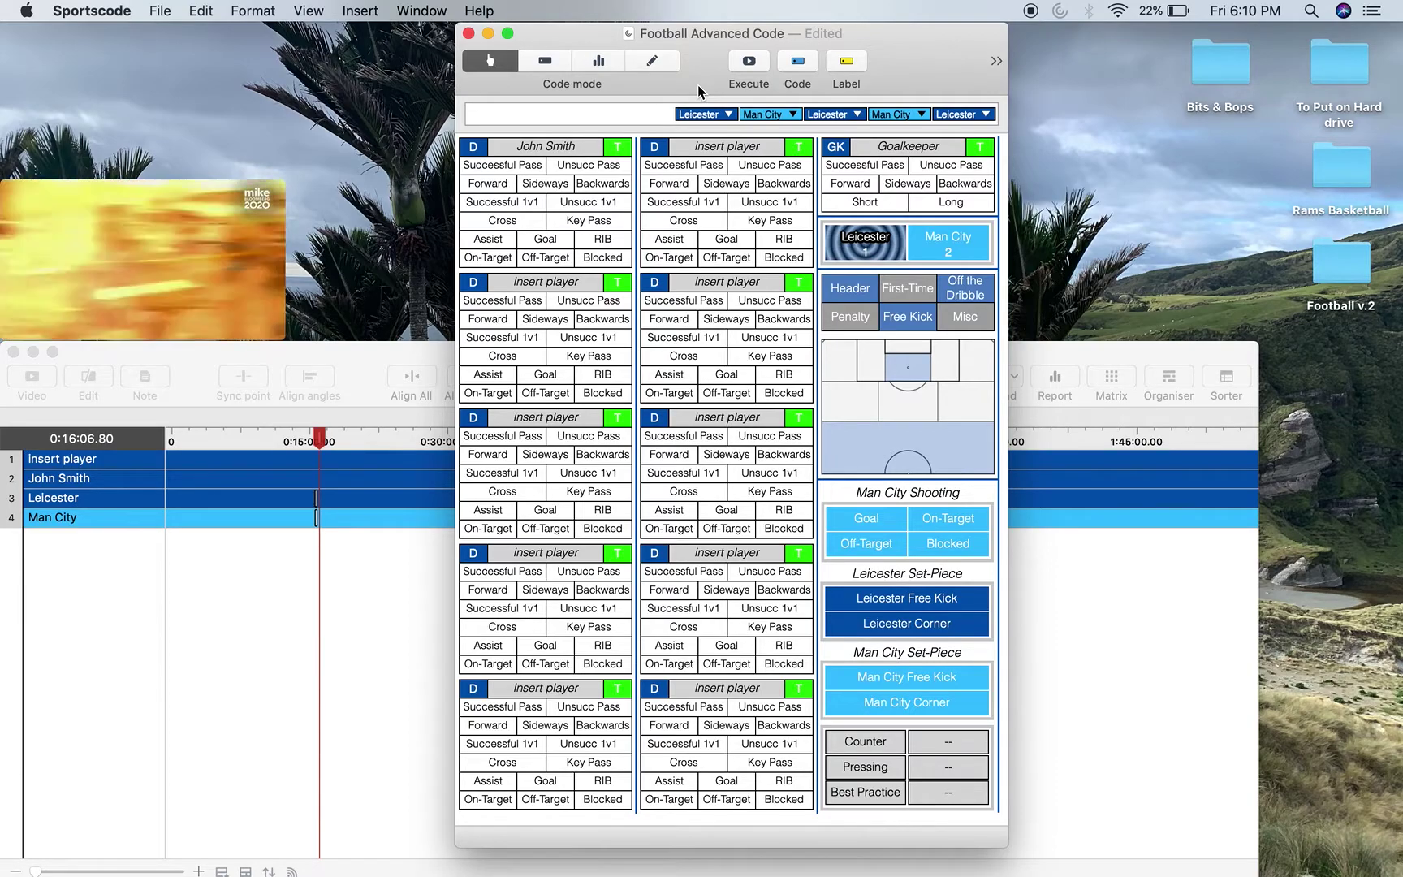
- Tag John Smith's cross, assist and on-target, off-the-dribble right-box shot for Leicester
left_click(481, 359)
left_click(344, 534)
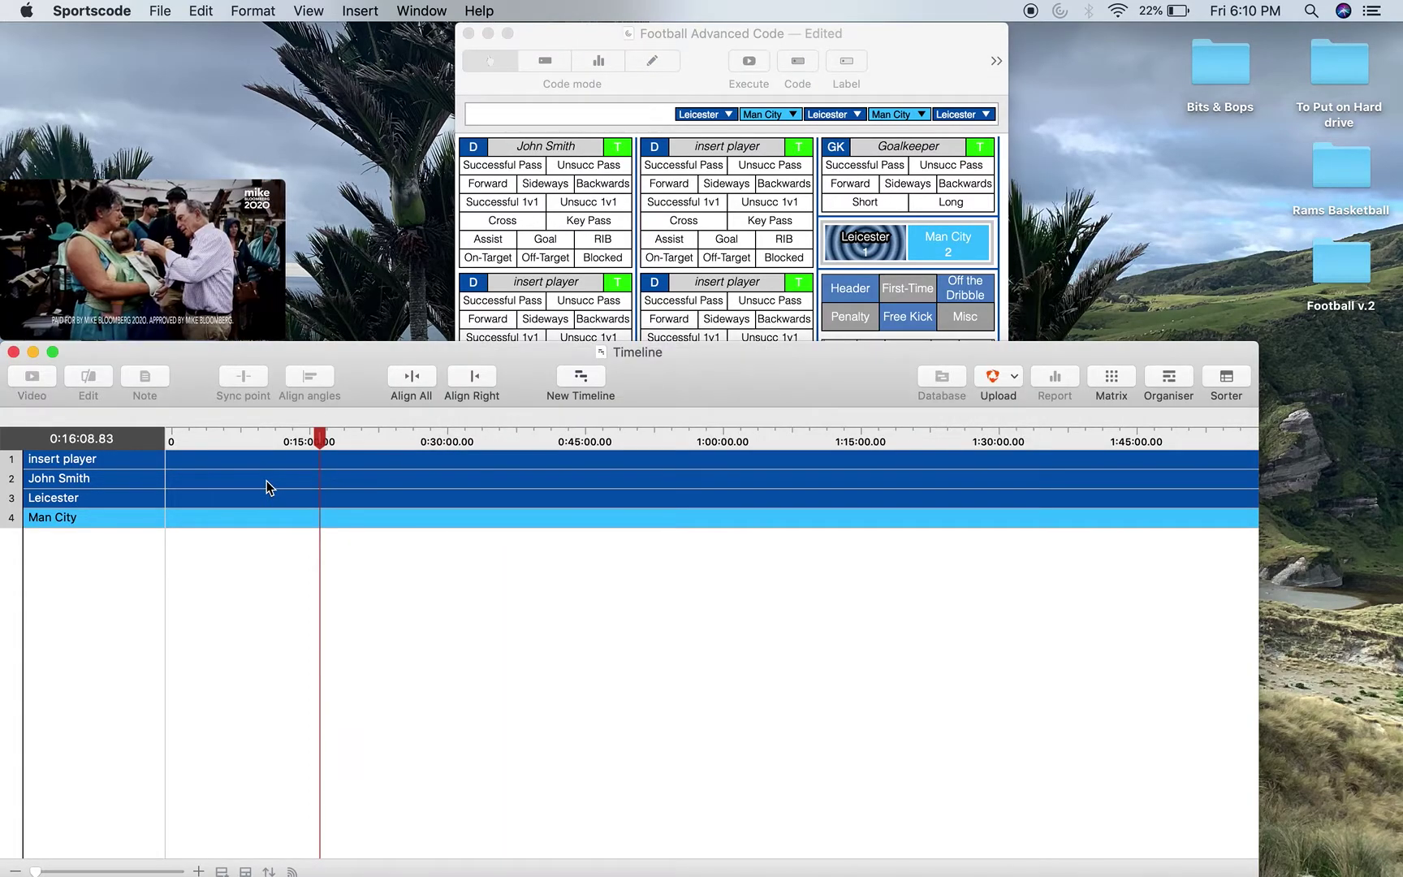
left_click(700, 49)
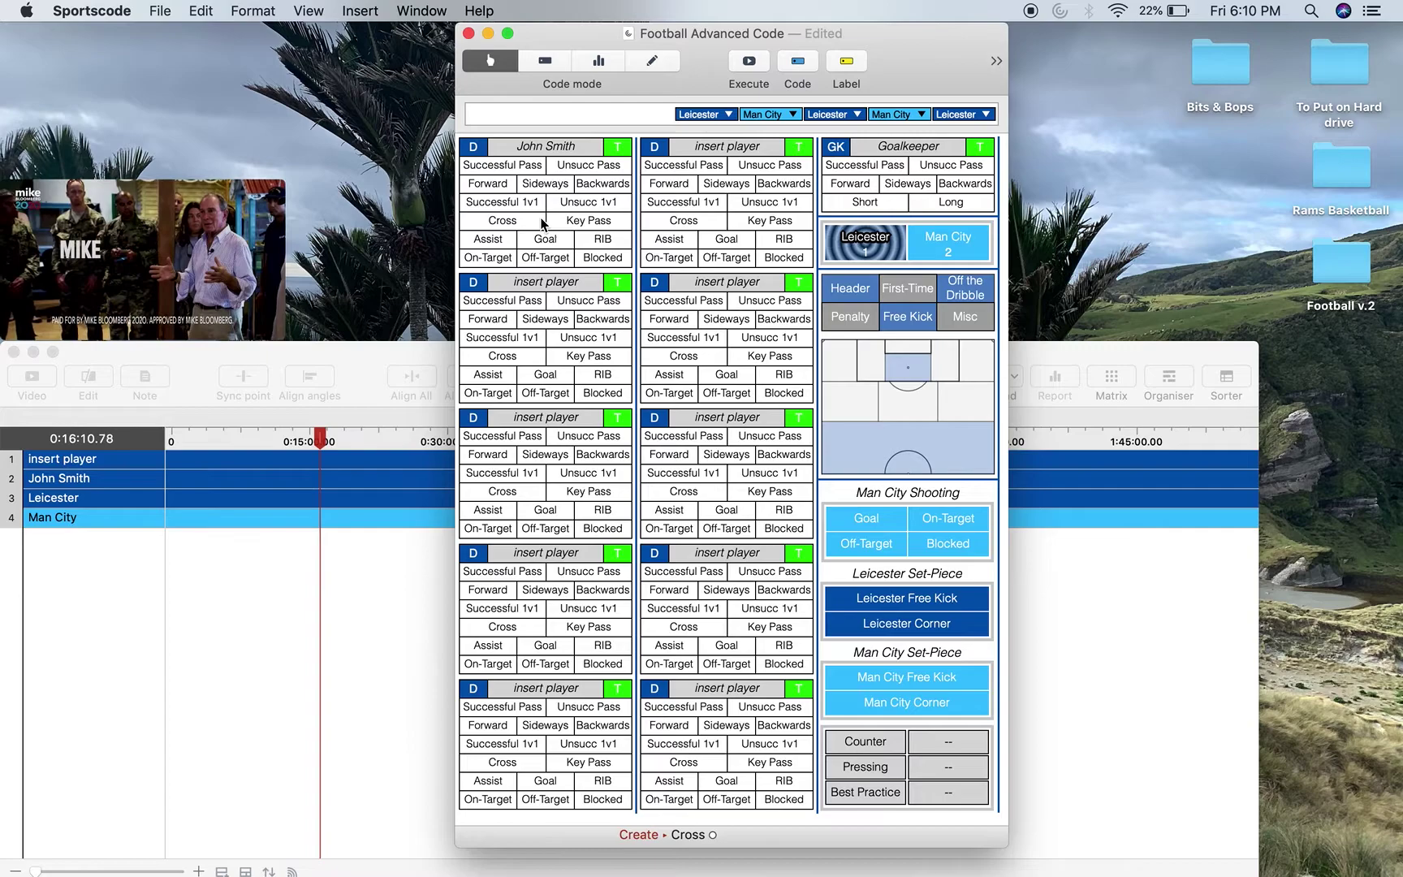
left_click(513, 241)
left_click(504, 259)
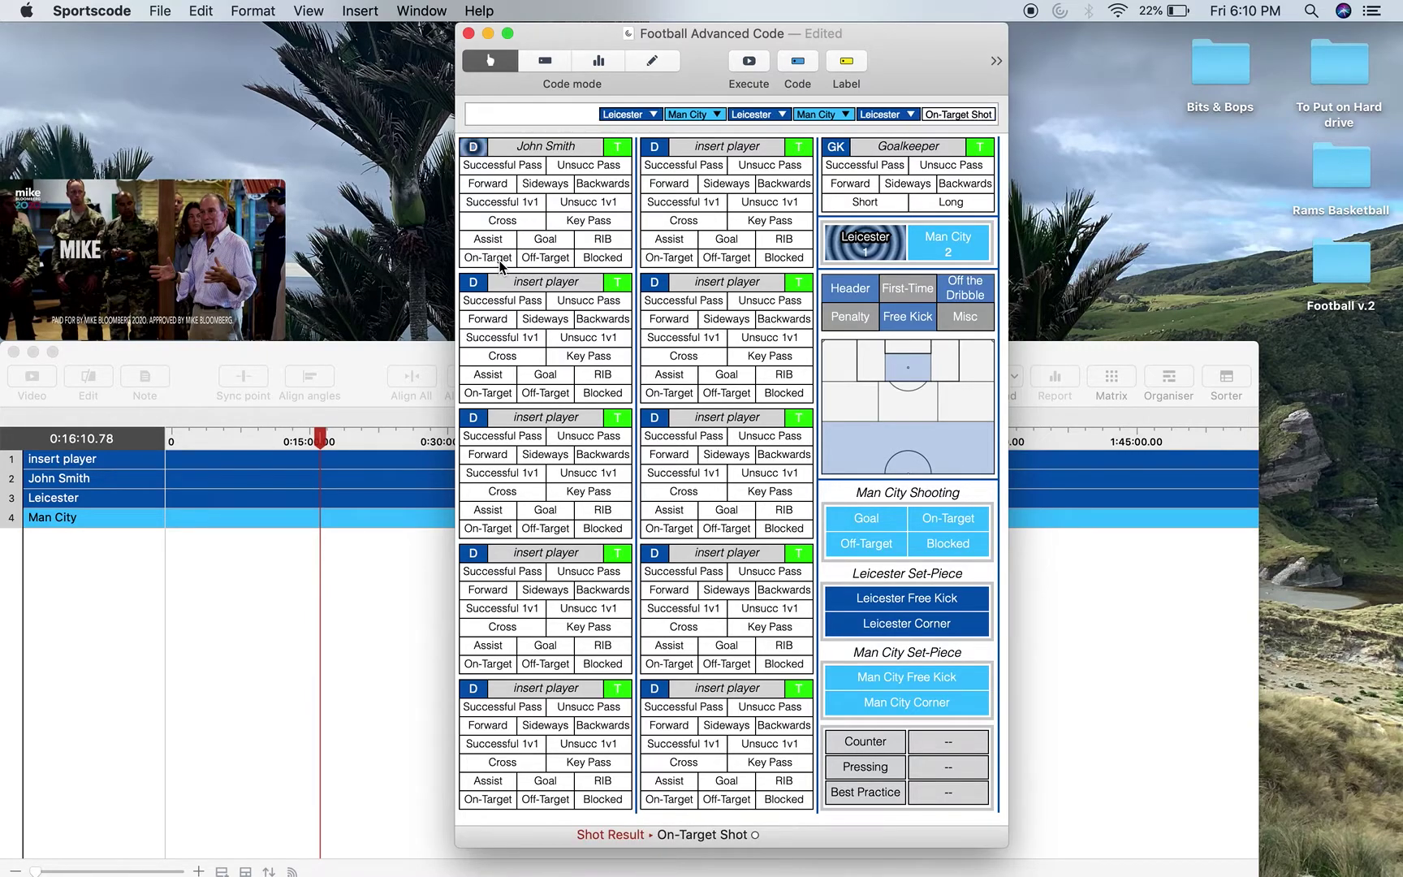
left_click(932, 360)
left_click(874, 296)
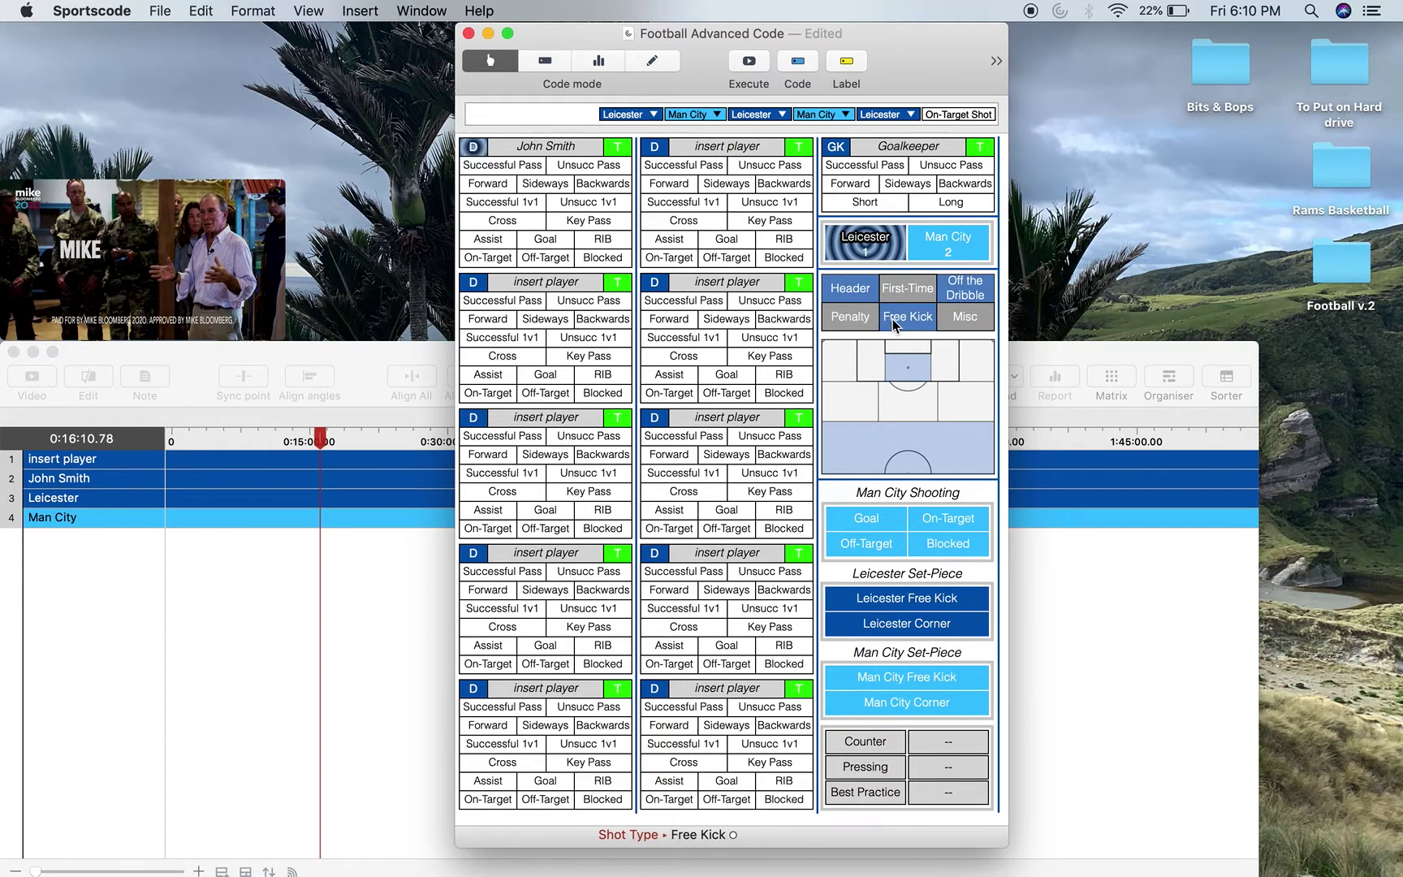
left_click(964, 287)
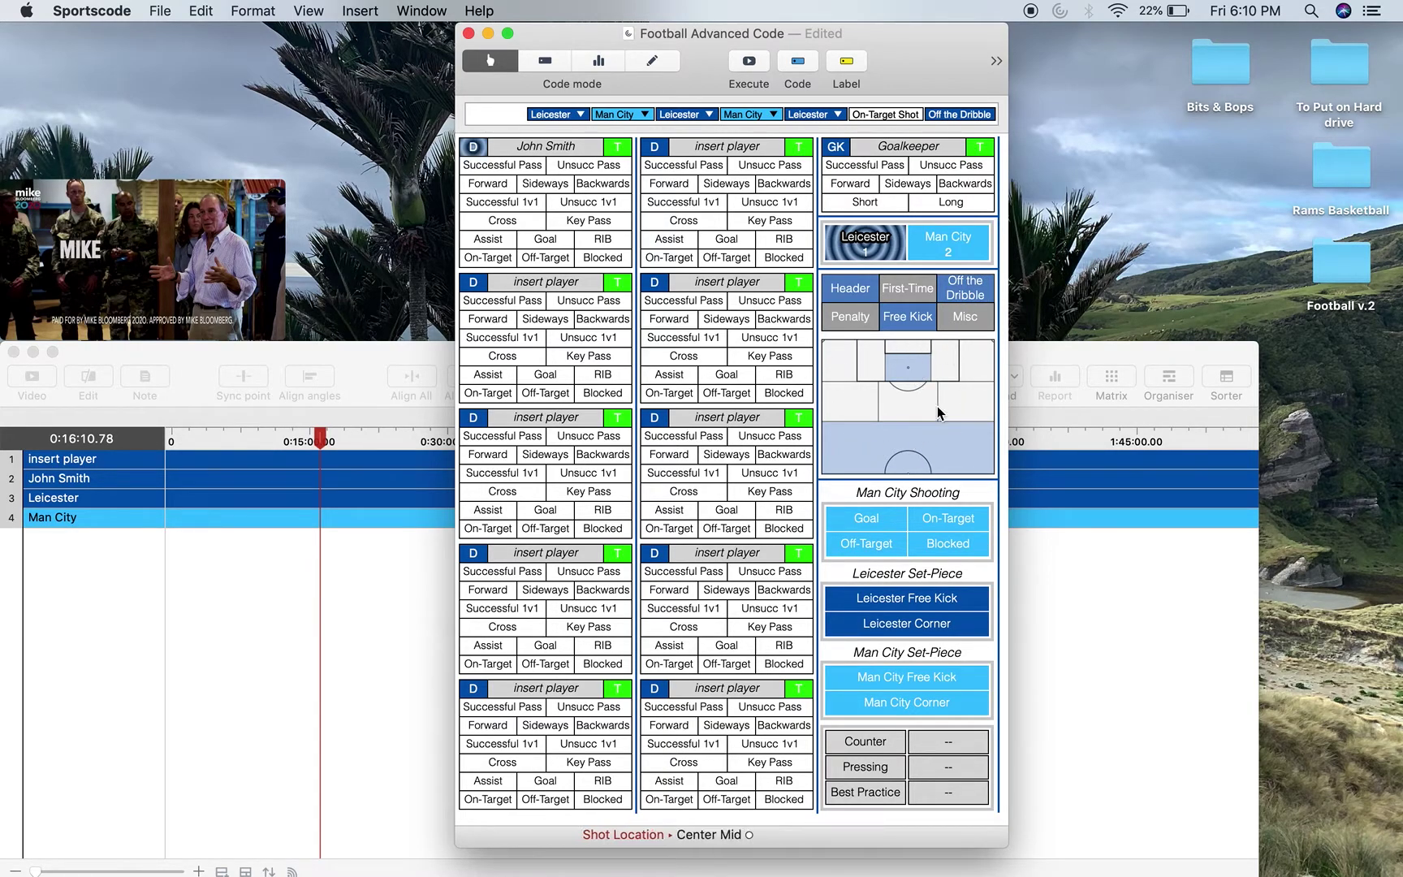
left_click(949, 371)
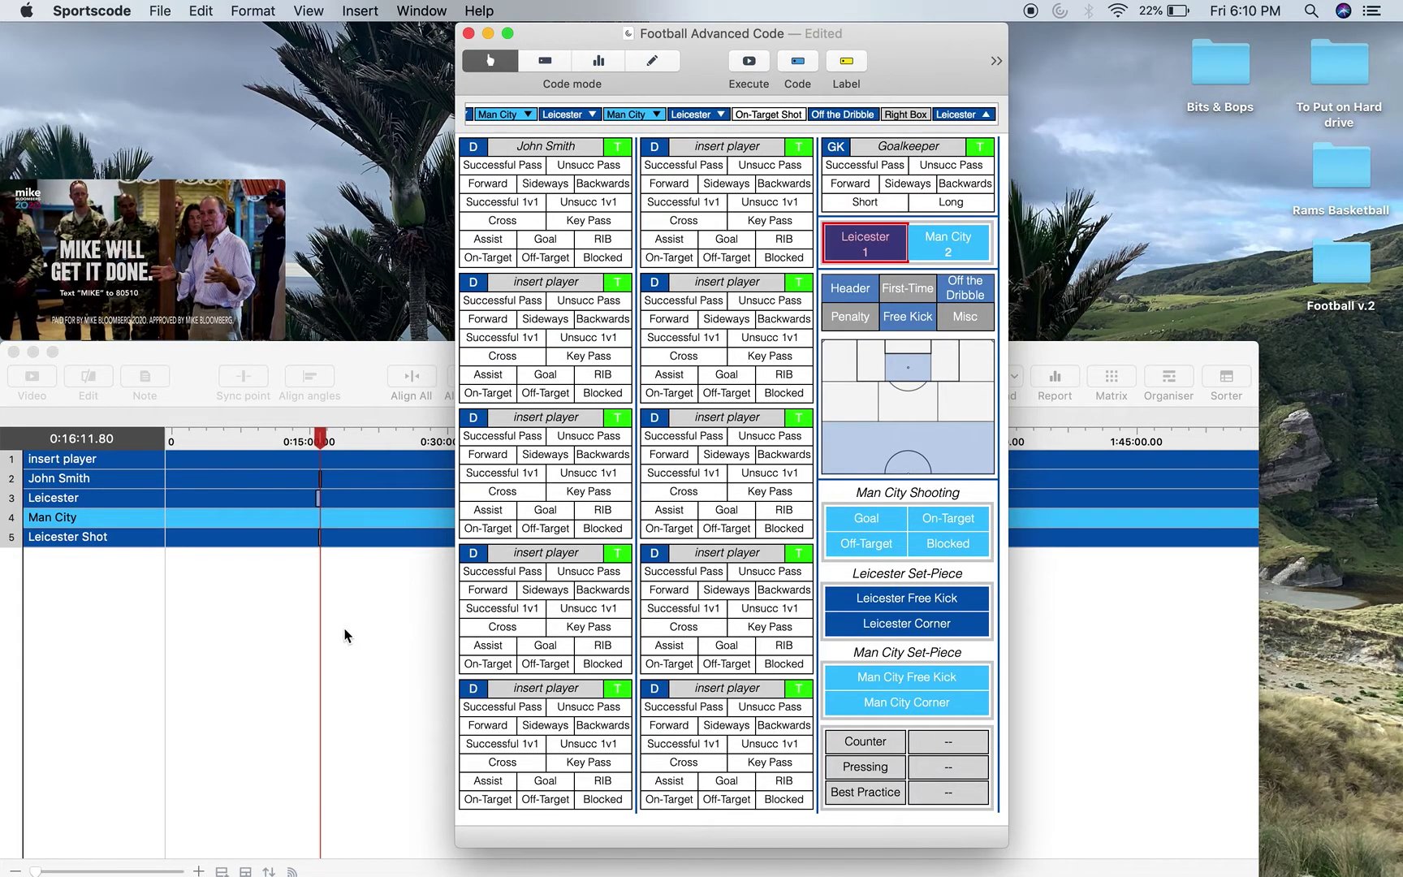
left_click(340, 601)
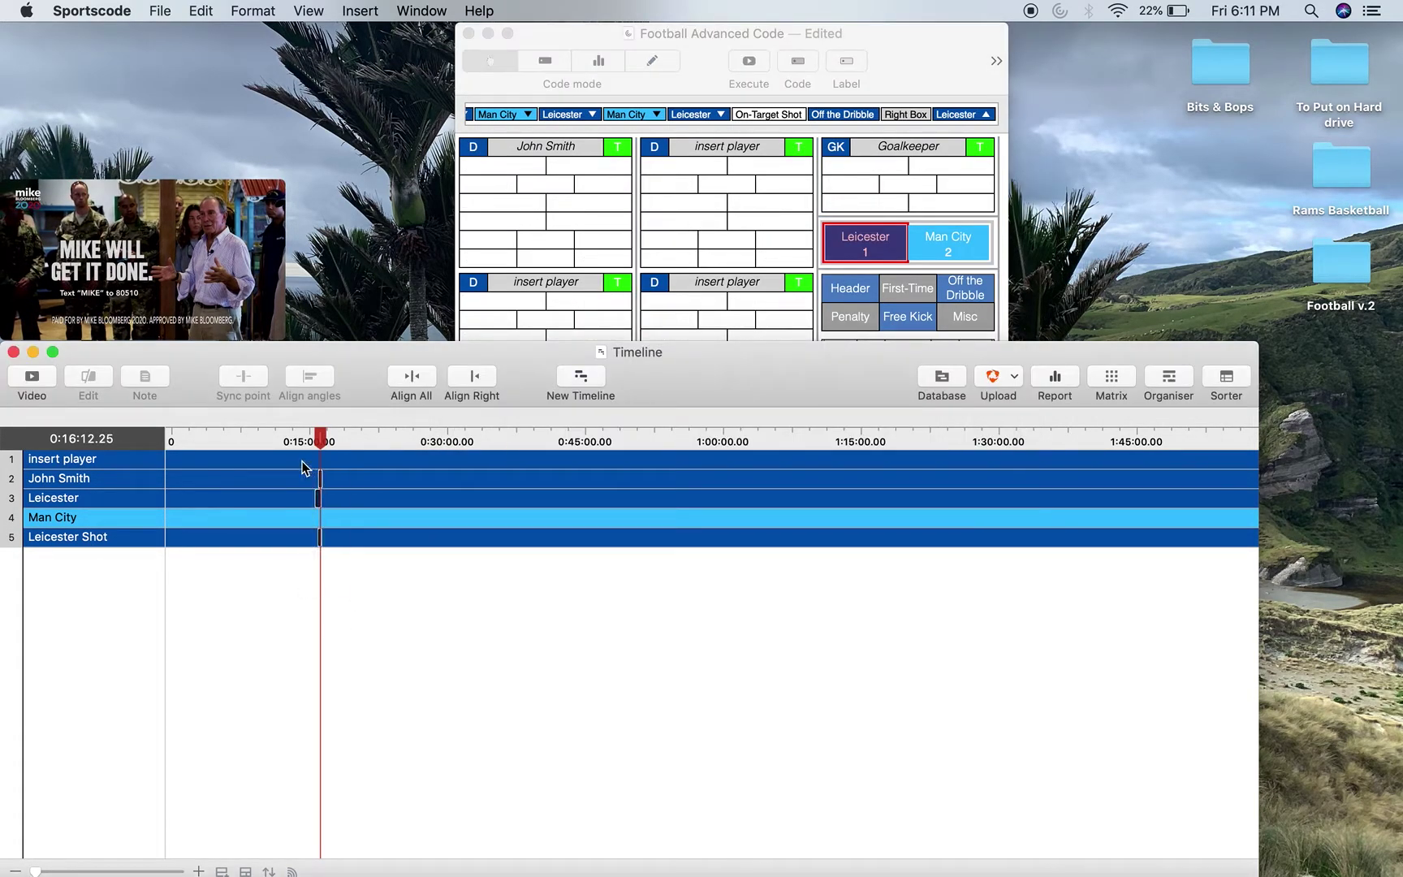
- Open the John Smith, Leicester and Leicester Shot instances to review their shot labels
double_click(783, 522)
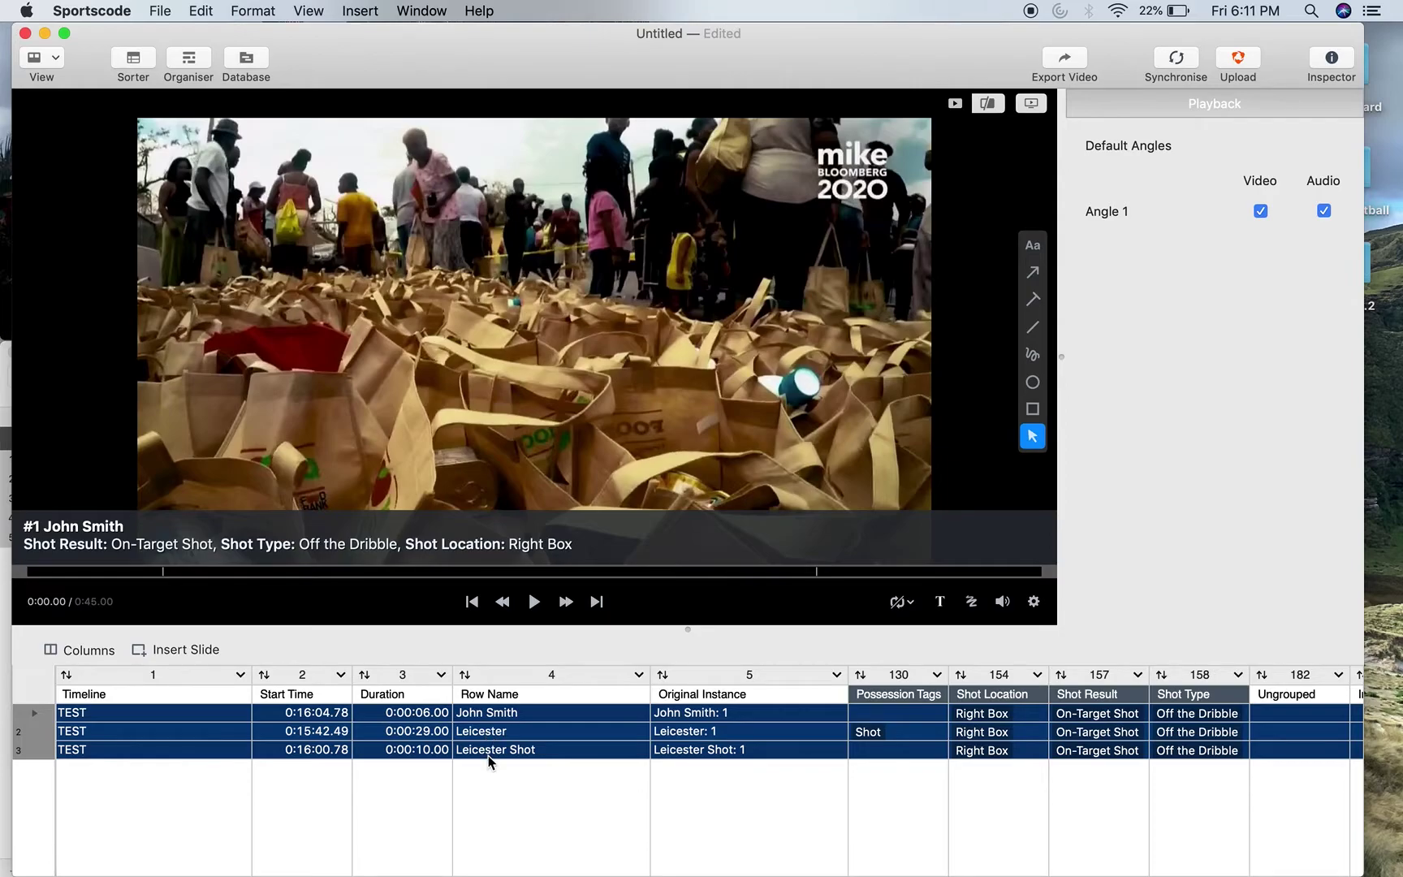
scroll(488, 756, "right", 5)
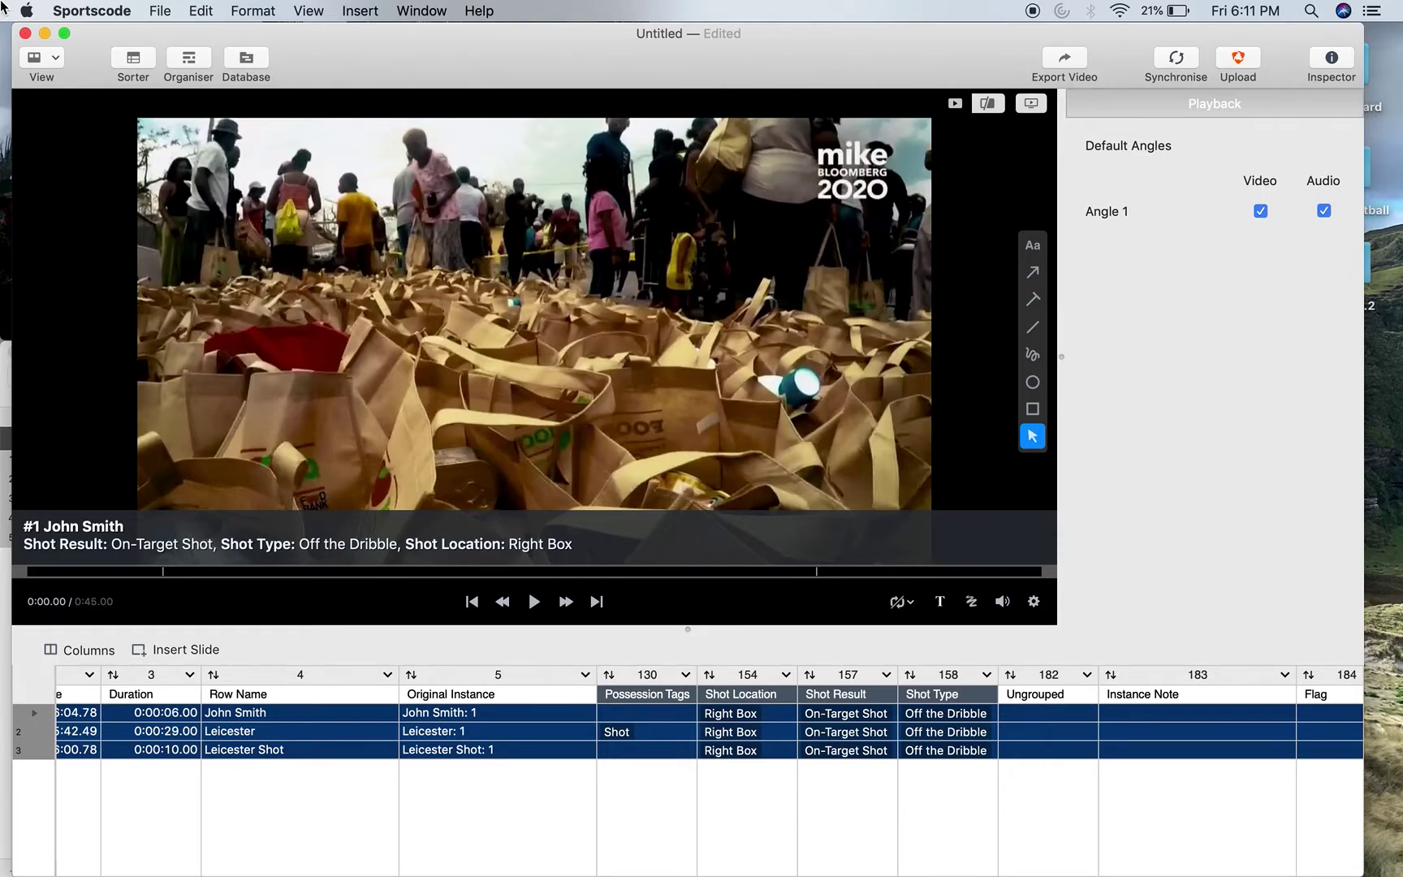
- Delete the untitled movie document without saving and close the football code window
left_click(23, 33)
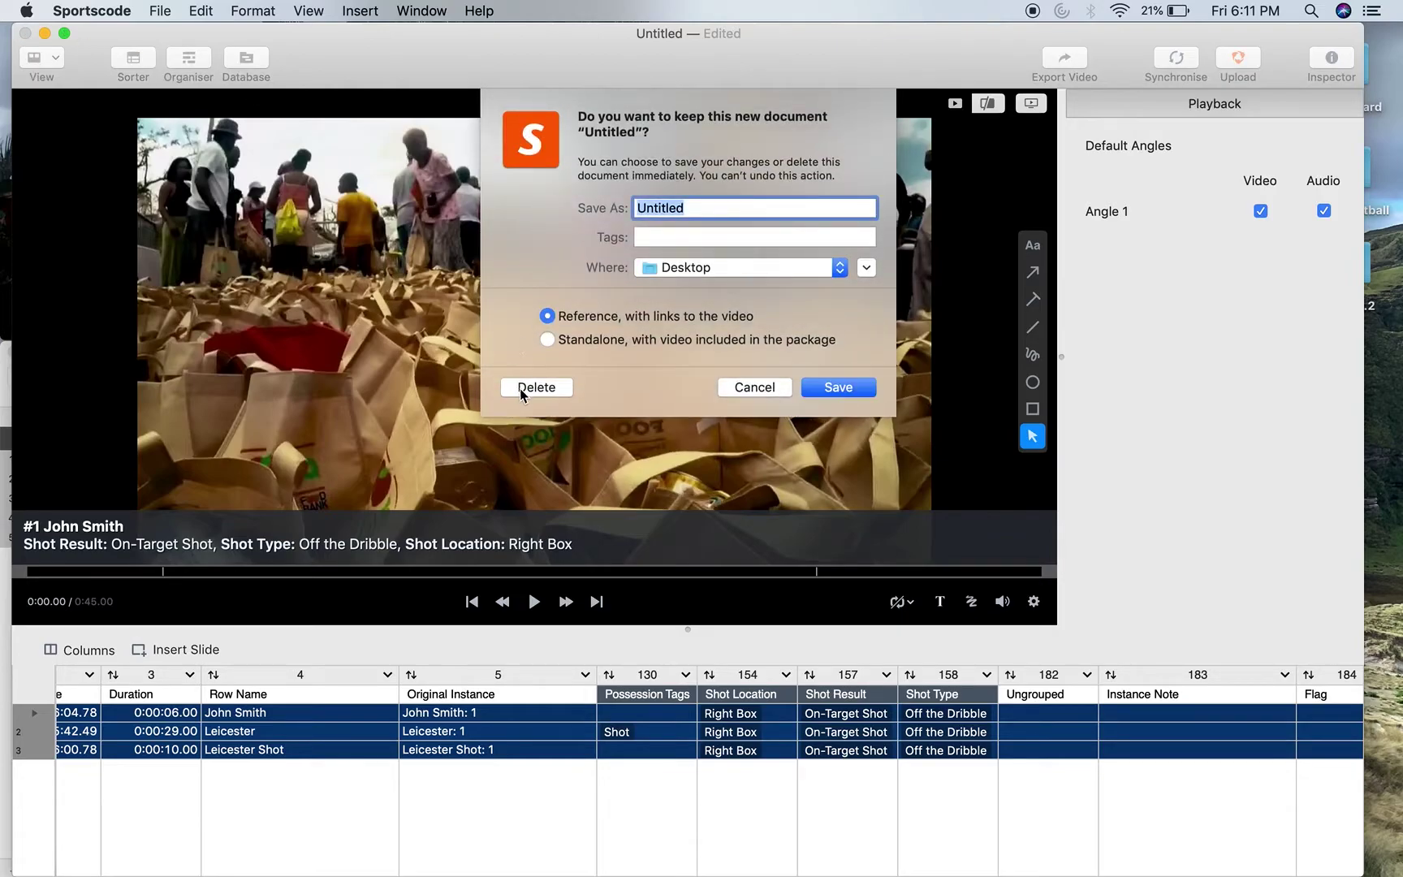
left_click(537, 388)
left_click(835, 57)
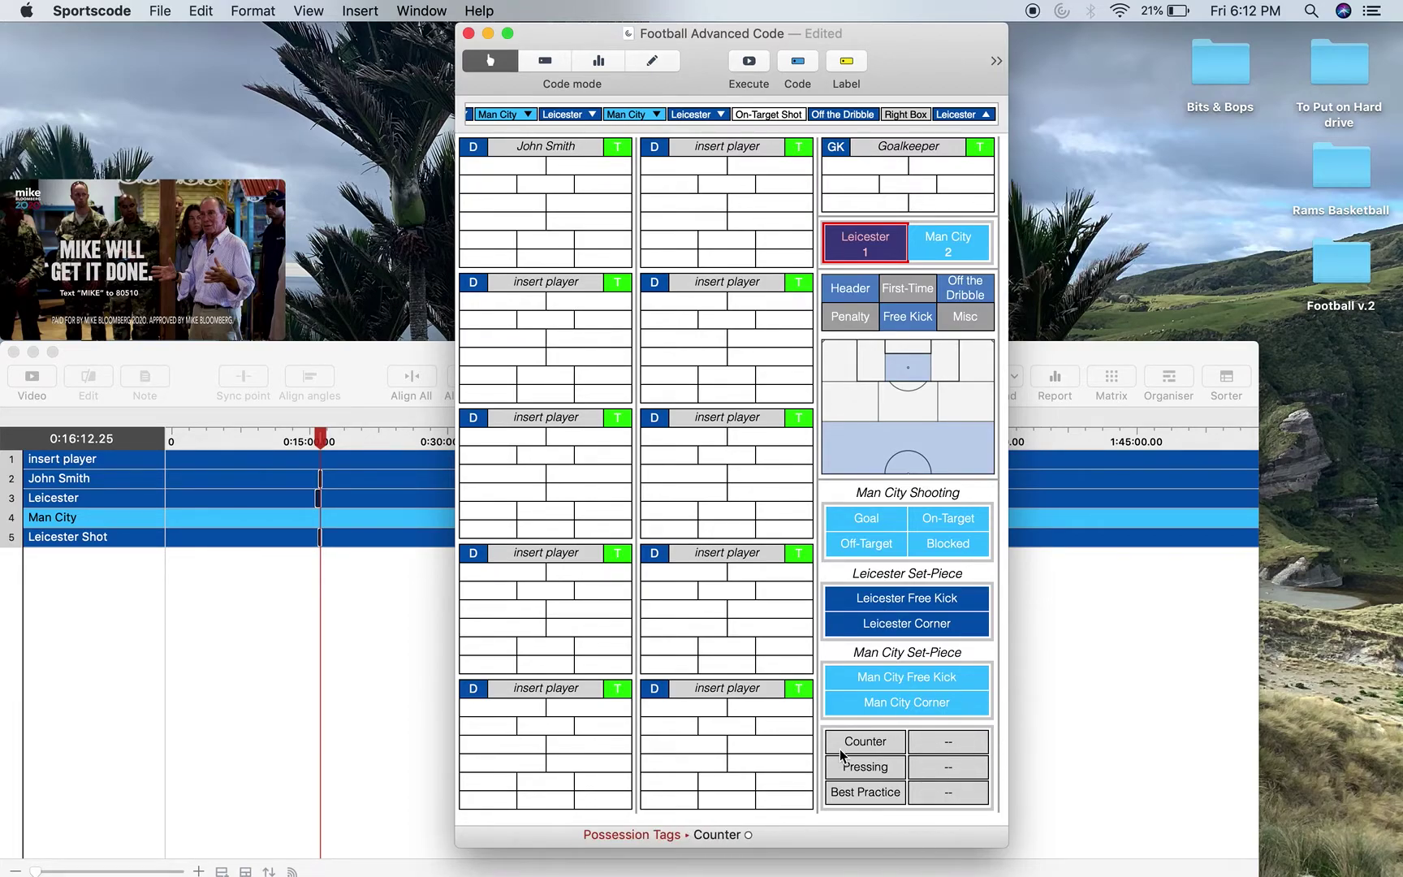
scroll(833, 657, "right", 3)
scroll(861, 642, "right", 5)
scroll(864, 639, "right", 1)
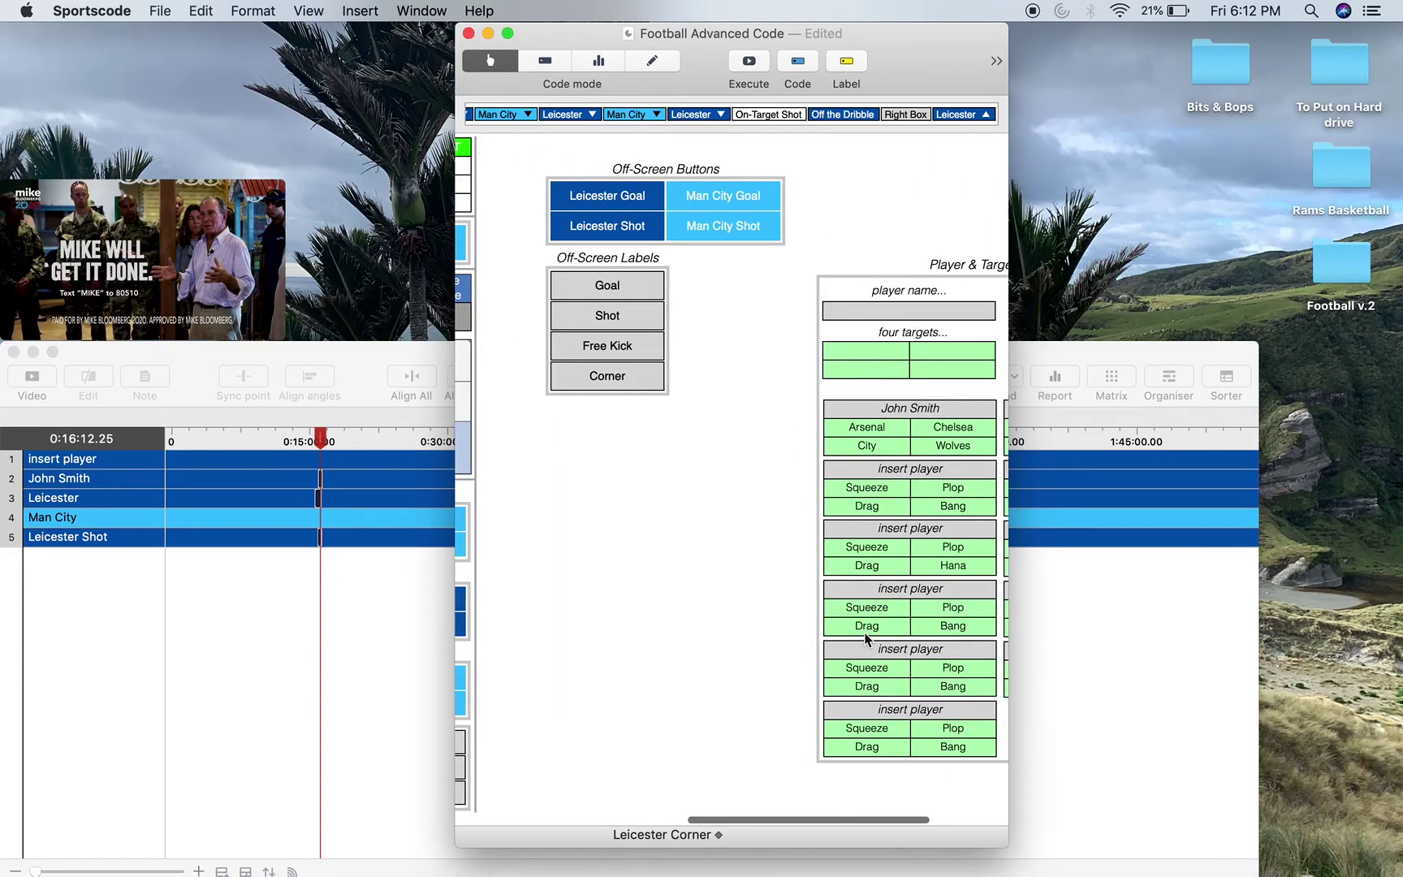
scroll(865, 640, "left", 2)
scroll(768, 548, "left", 6)
scroll(752, 500, "left", 1)
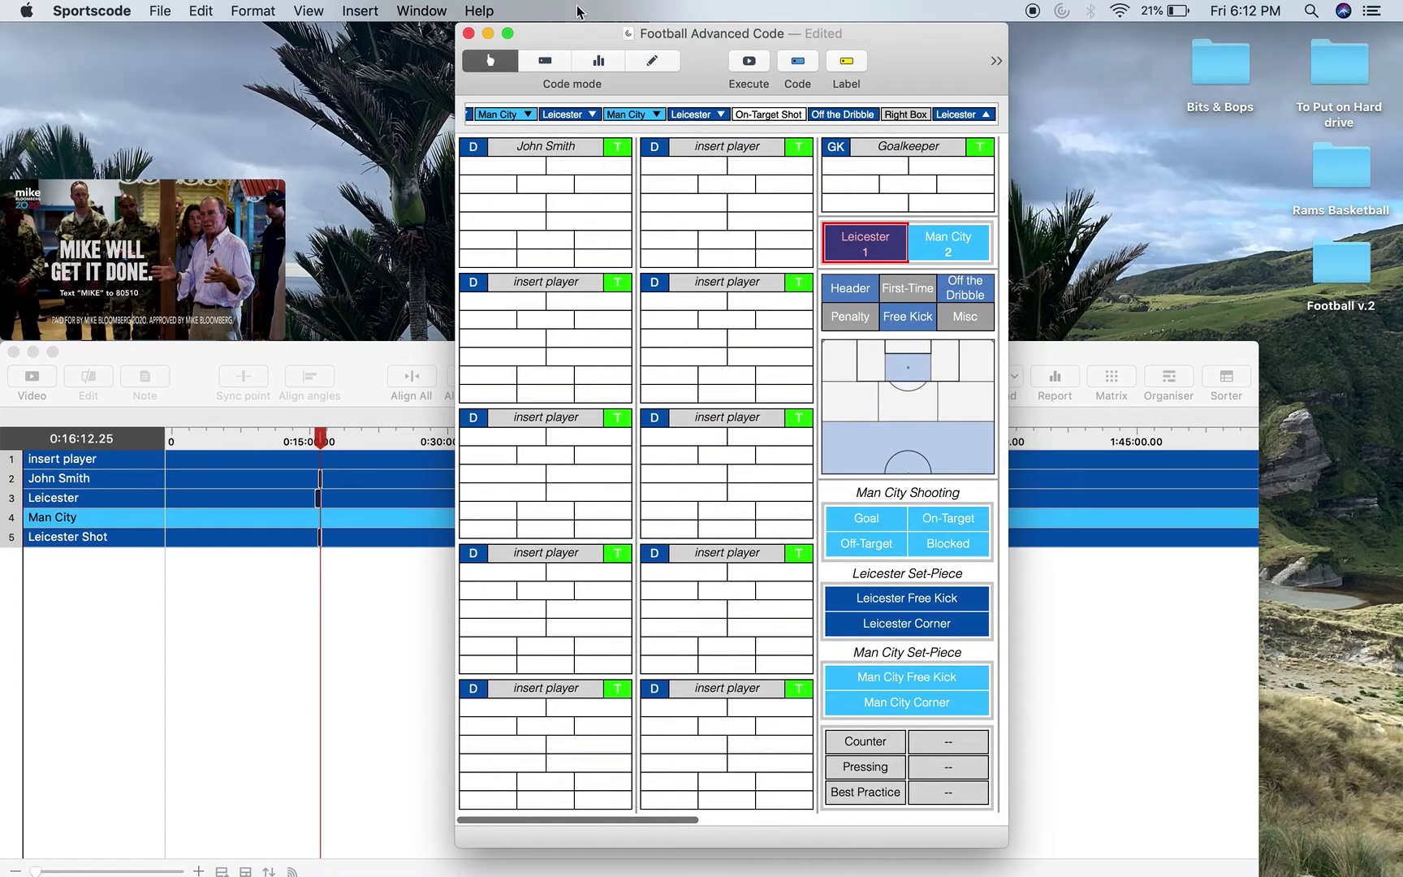
left_click(470, 34)
- Open Football Advanced Output from the Football v.2 folder and execute it to compute statistics
double_click(1340, 264)
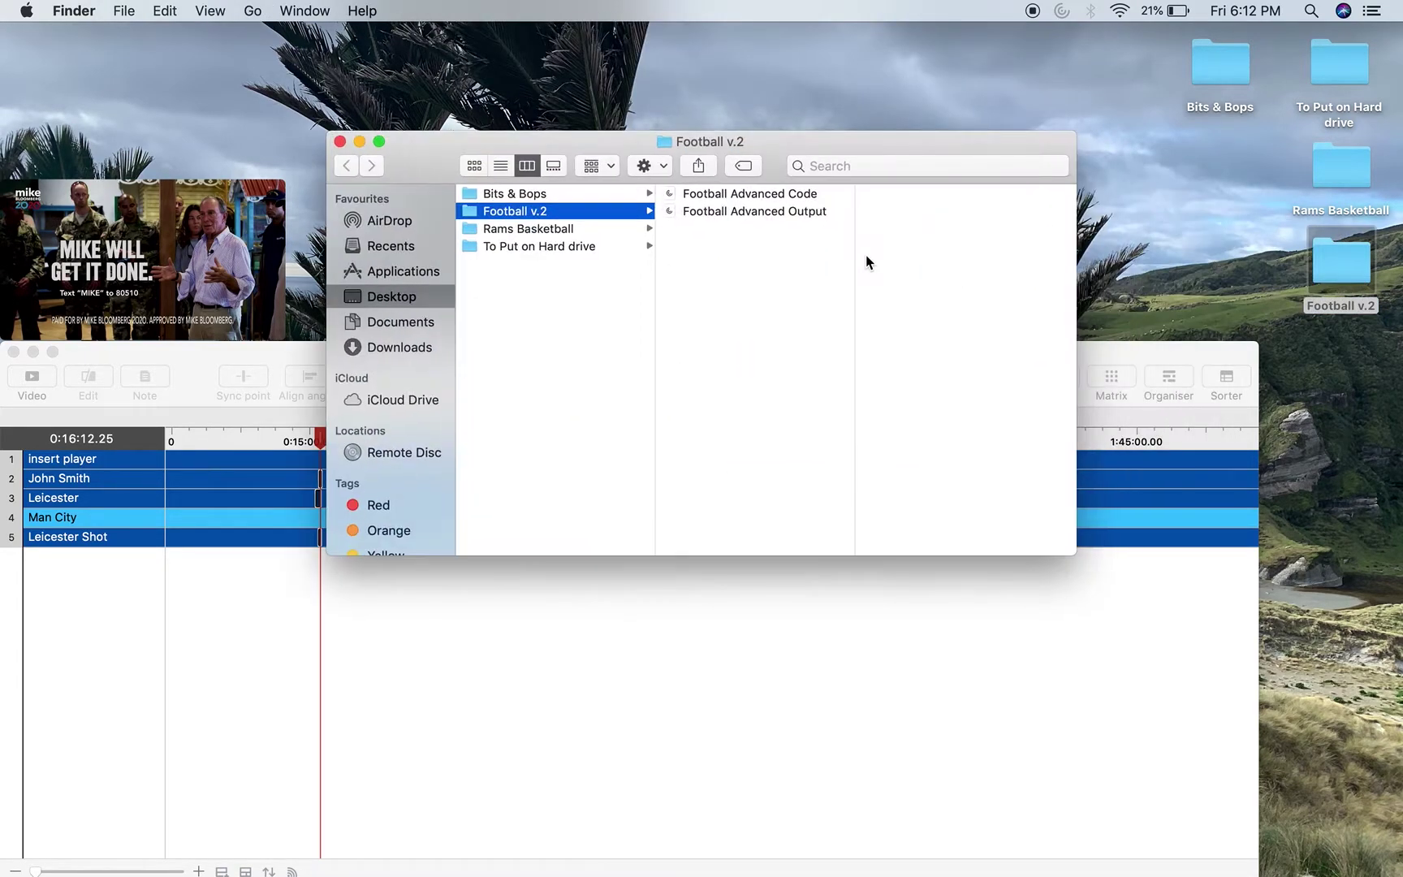
double_click(771, 211)
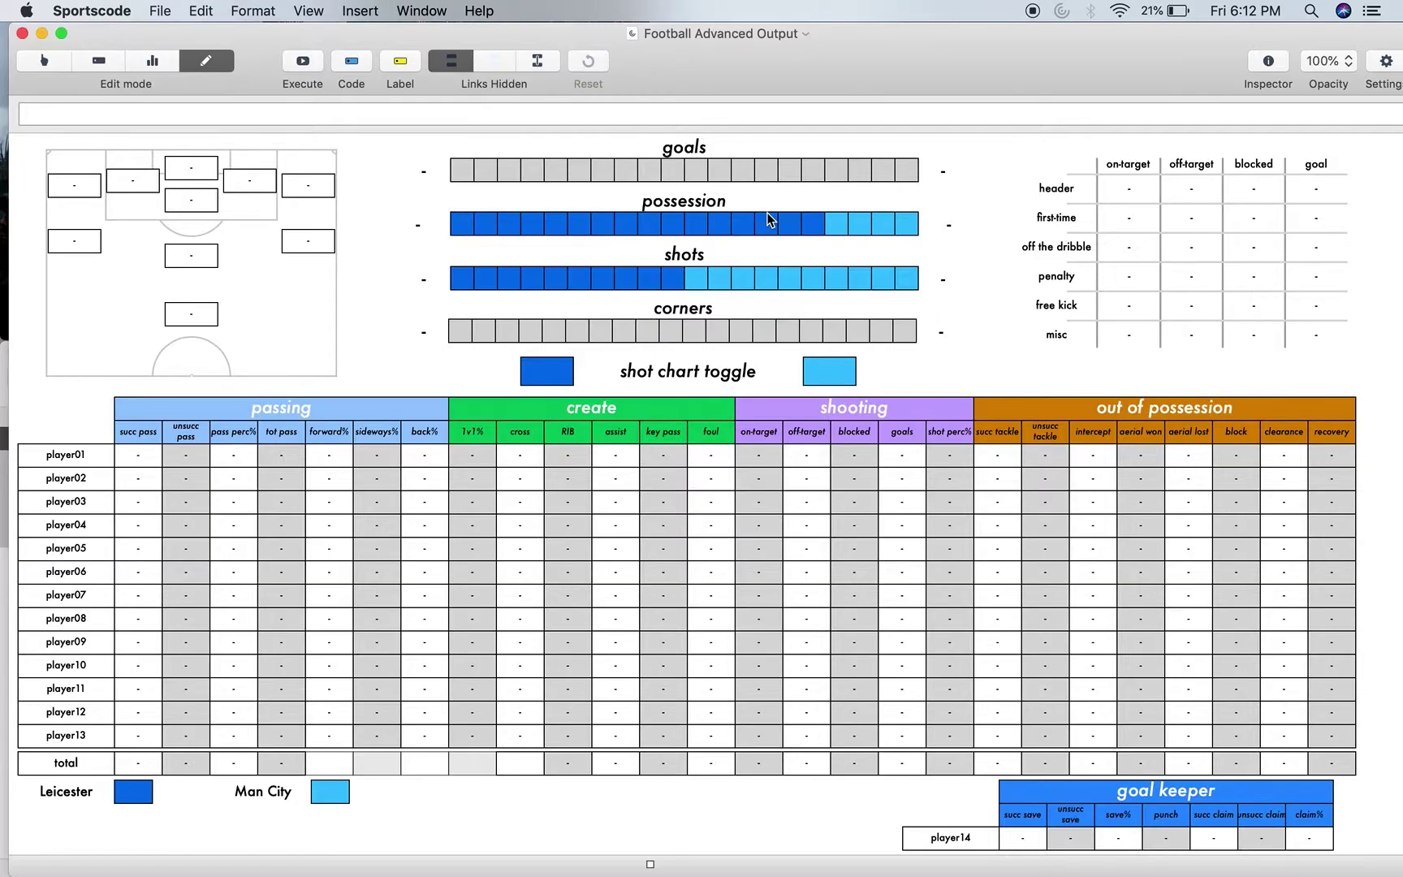
left_click(315, 80)
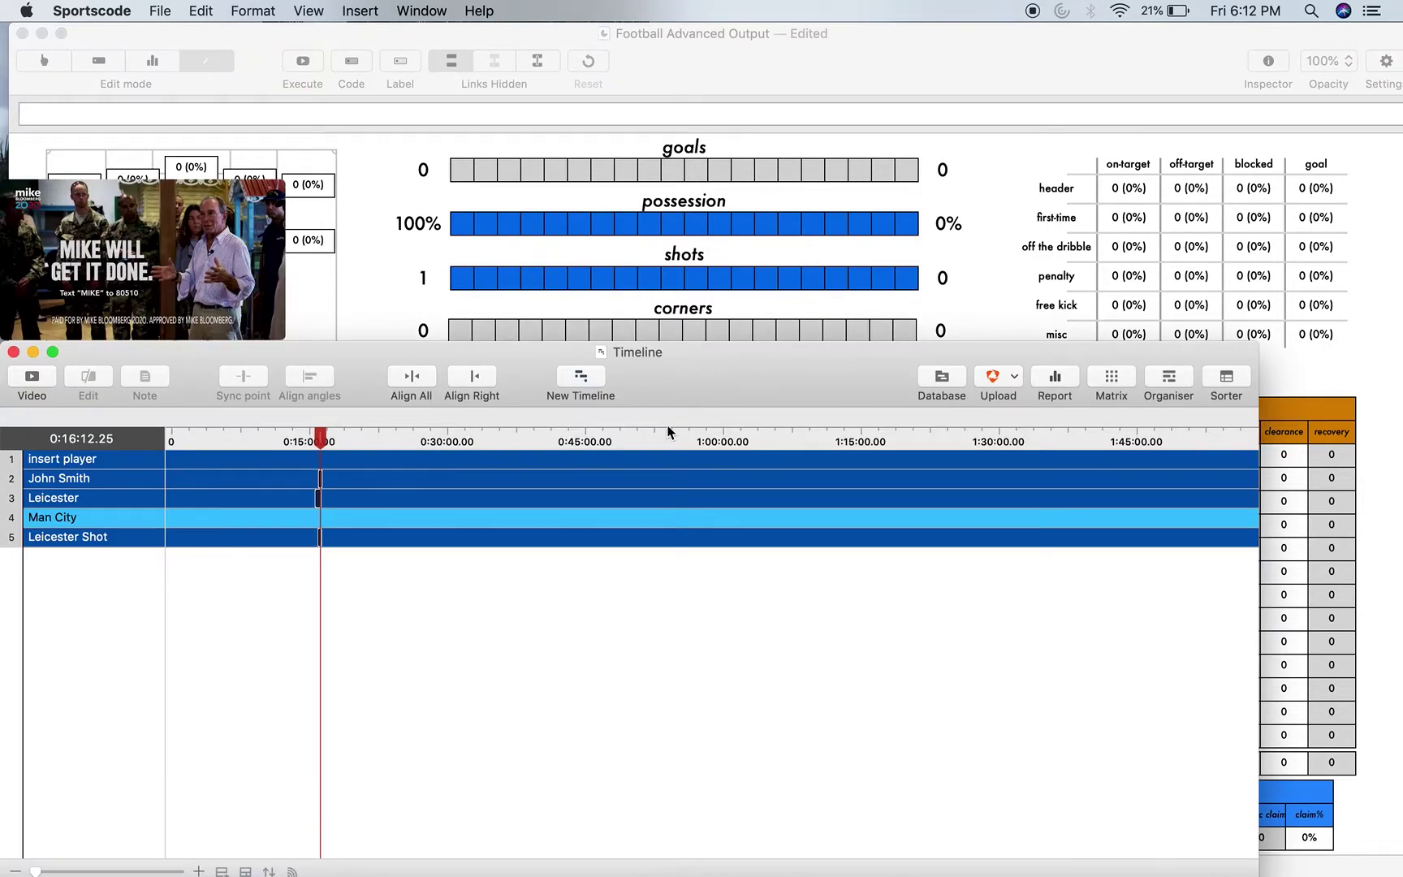
- Move the playhead later in the timeline and bring up the output's updated possession
left_click(297, 446)
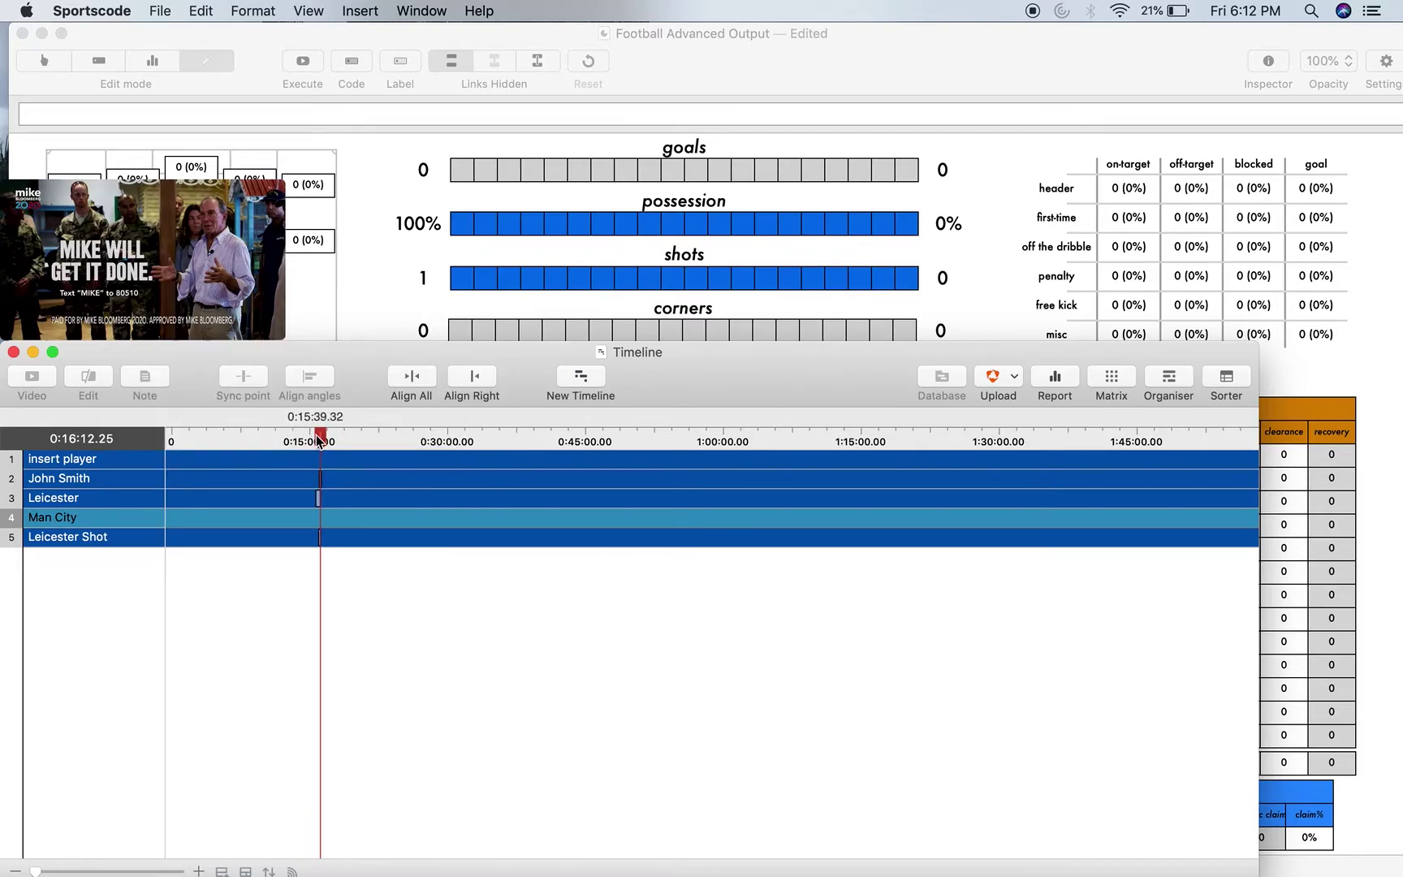
left_click(323, 439)
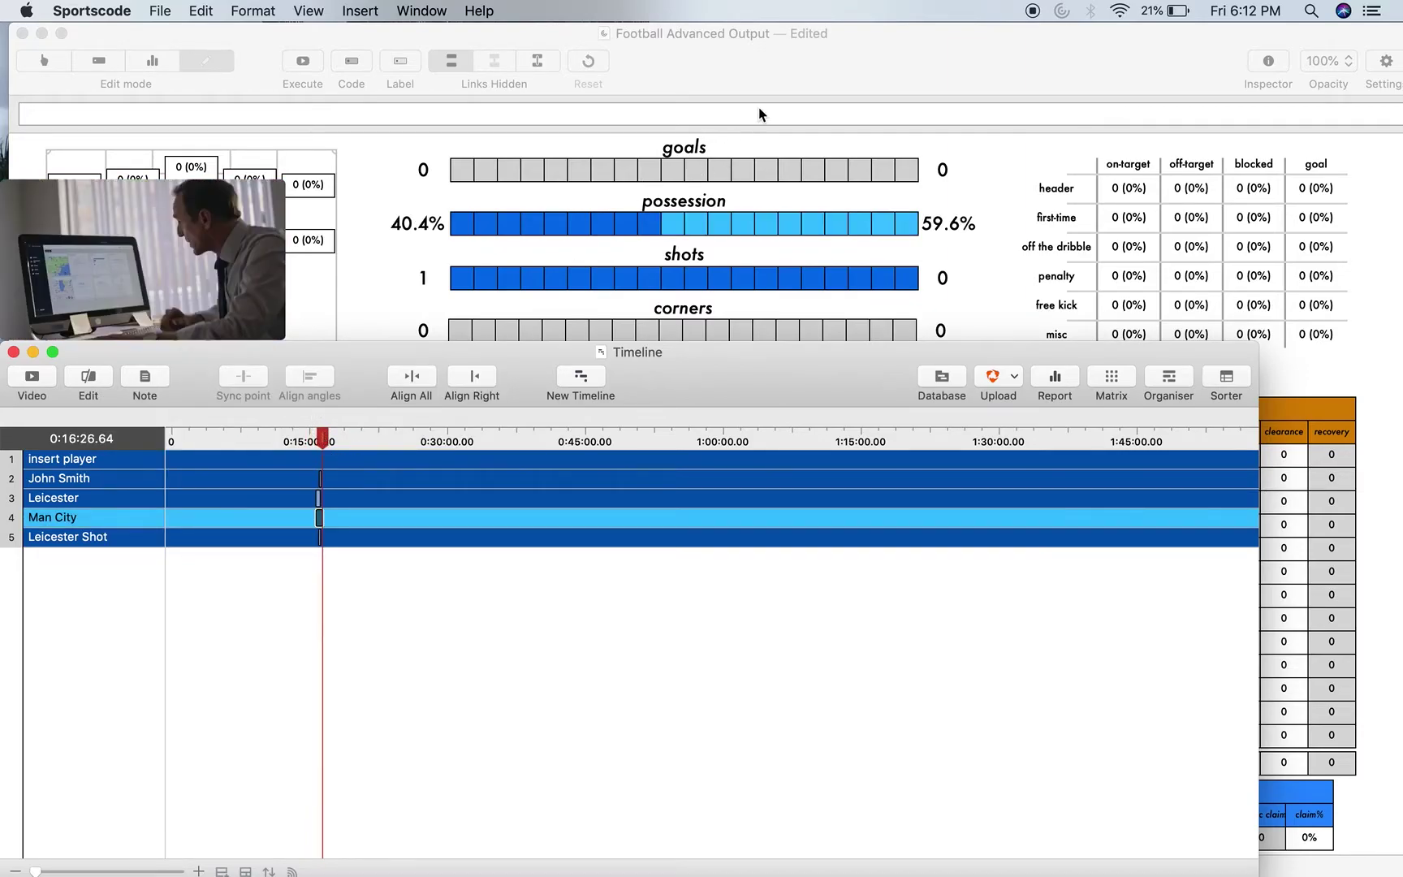
left_click(760, 116)
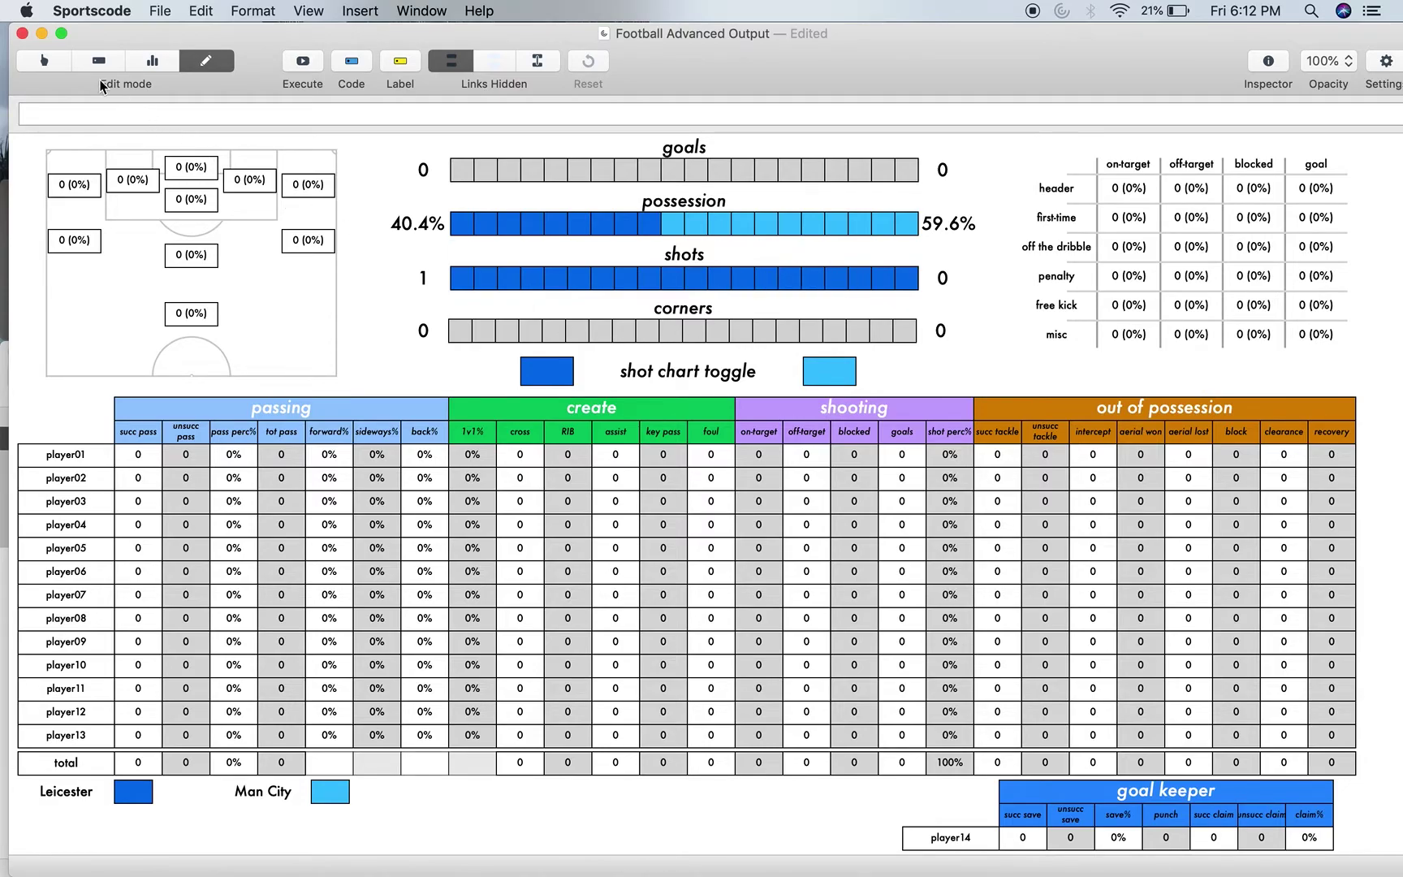
- Hide Finder, select the Leicester Shot timeline row, and return to the output window
key("super+Tab")
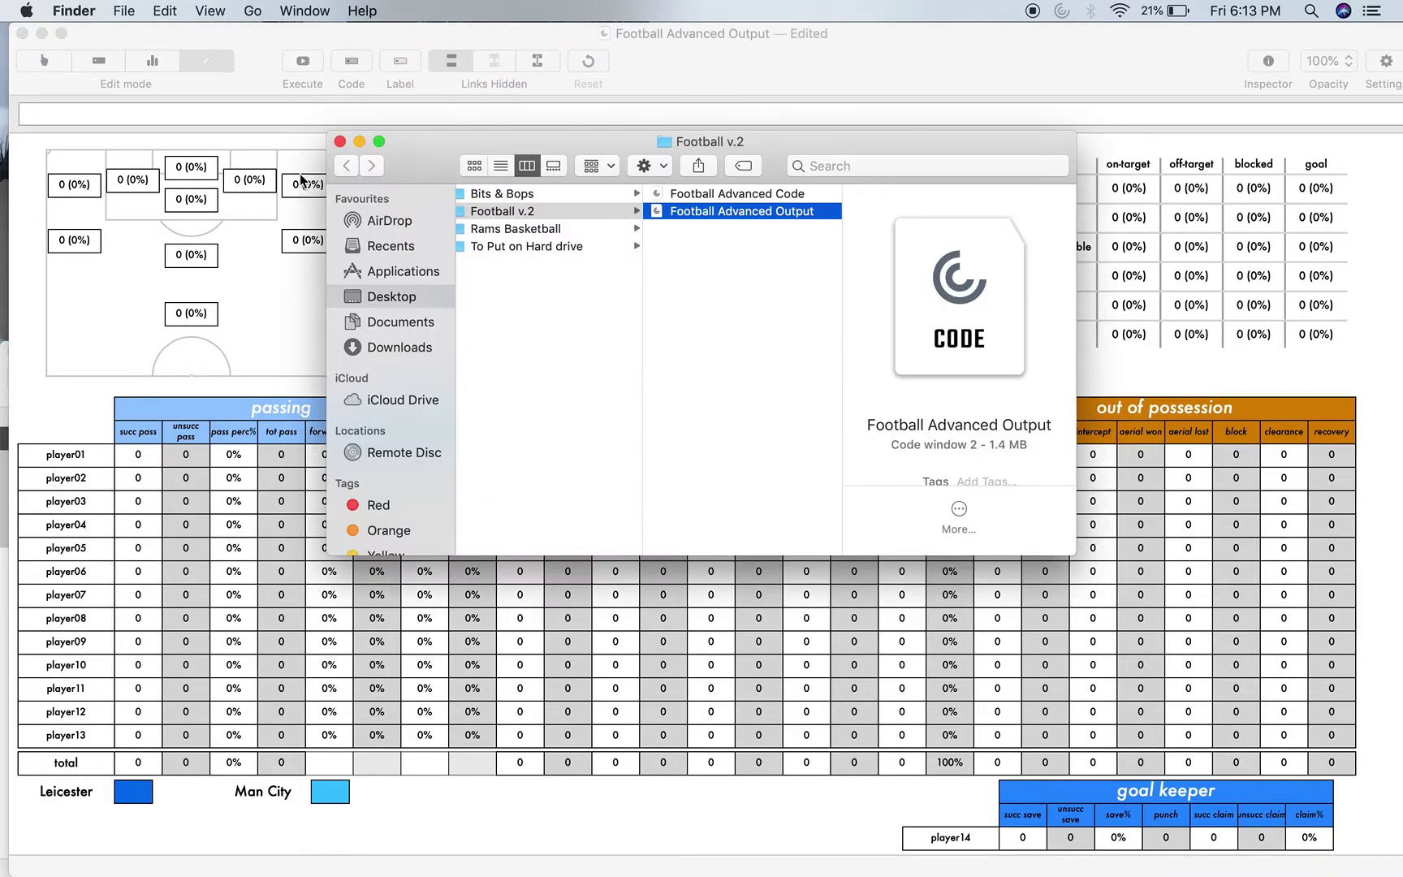
key("super+w")
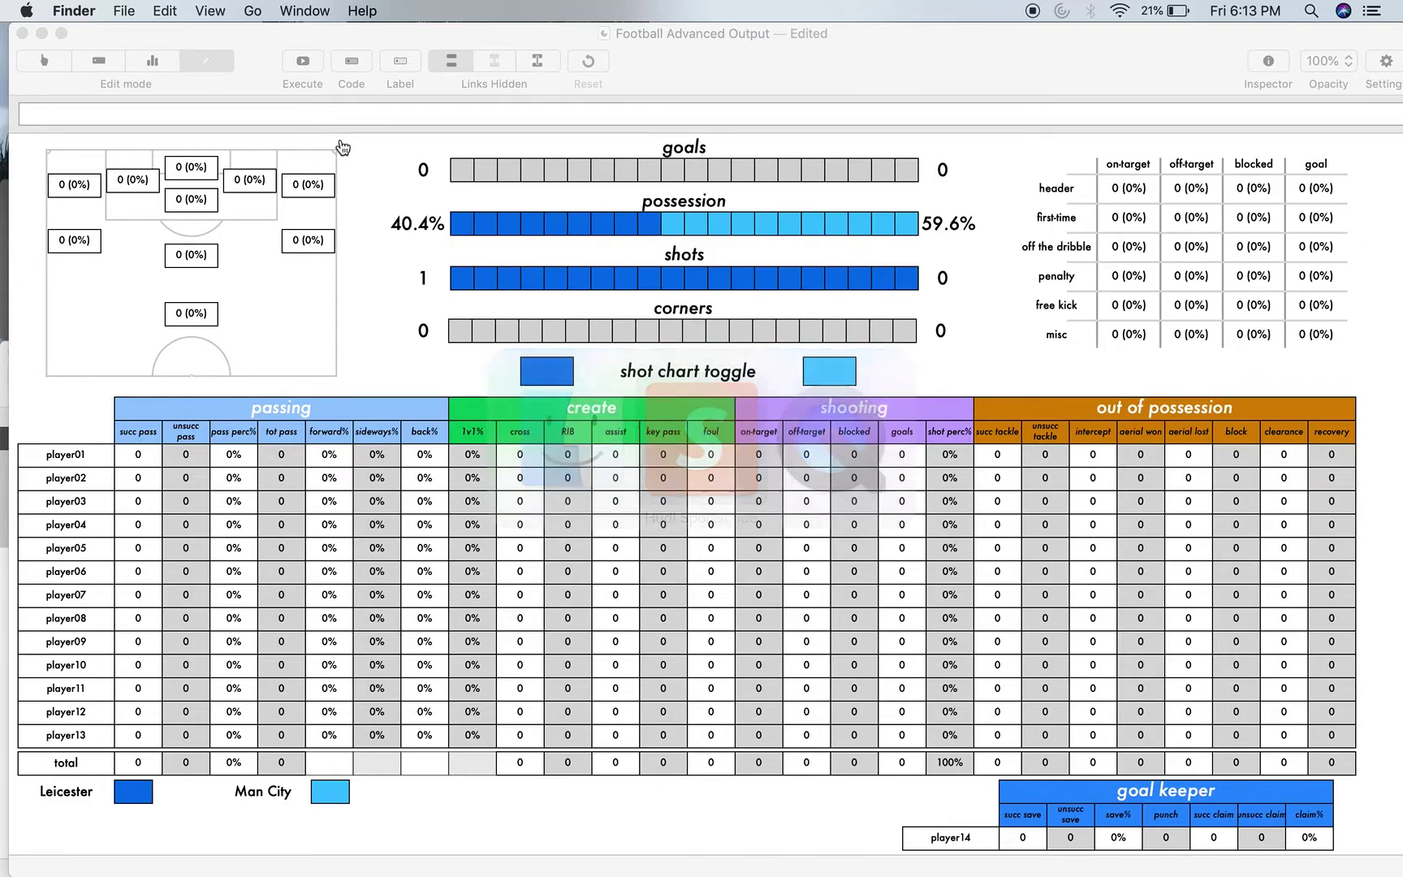
left_click(568, 499)
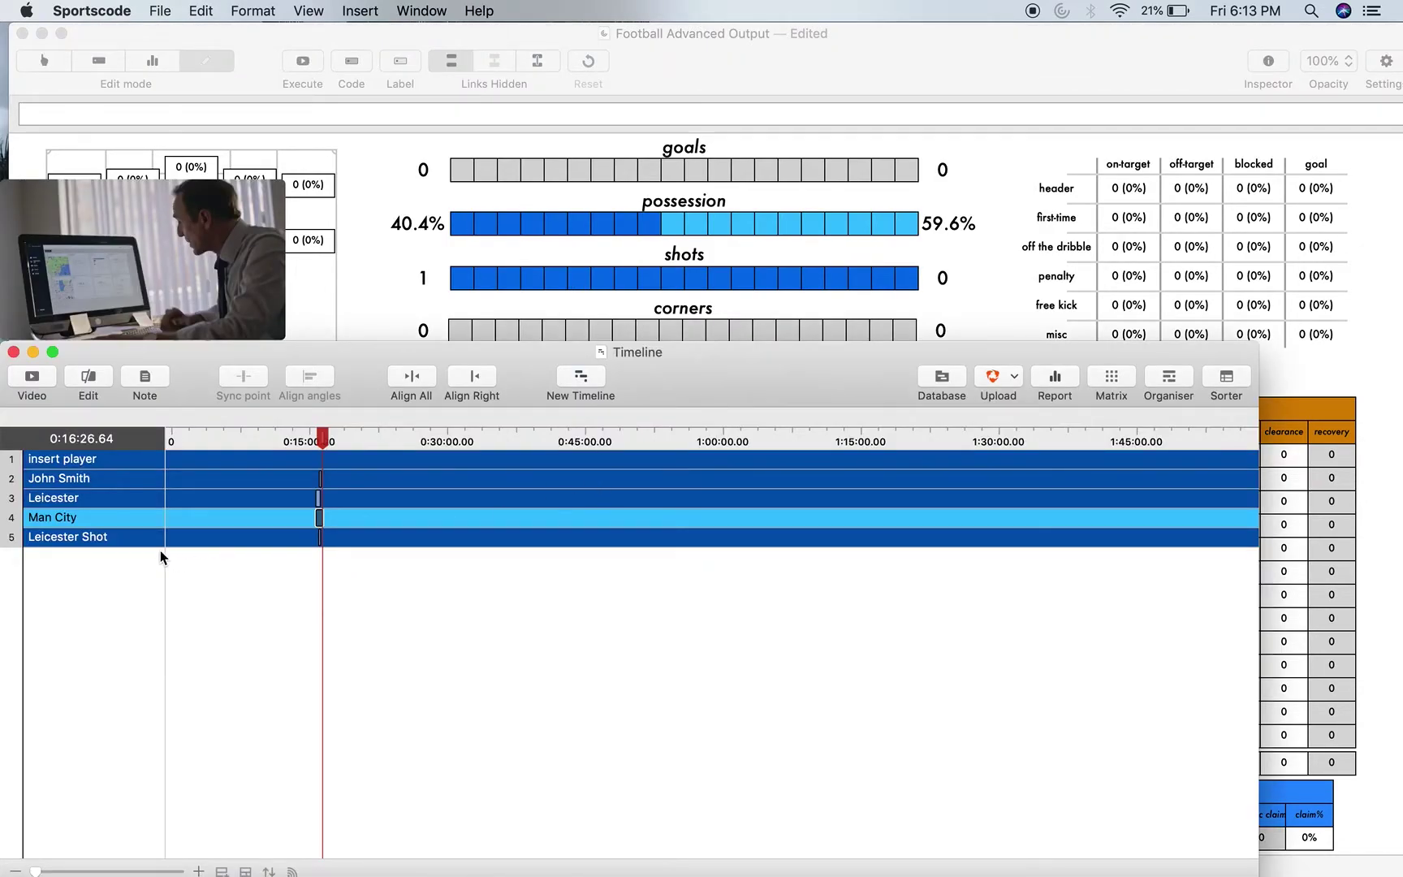
left_click(121, 536)
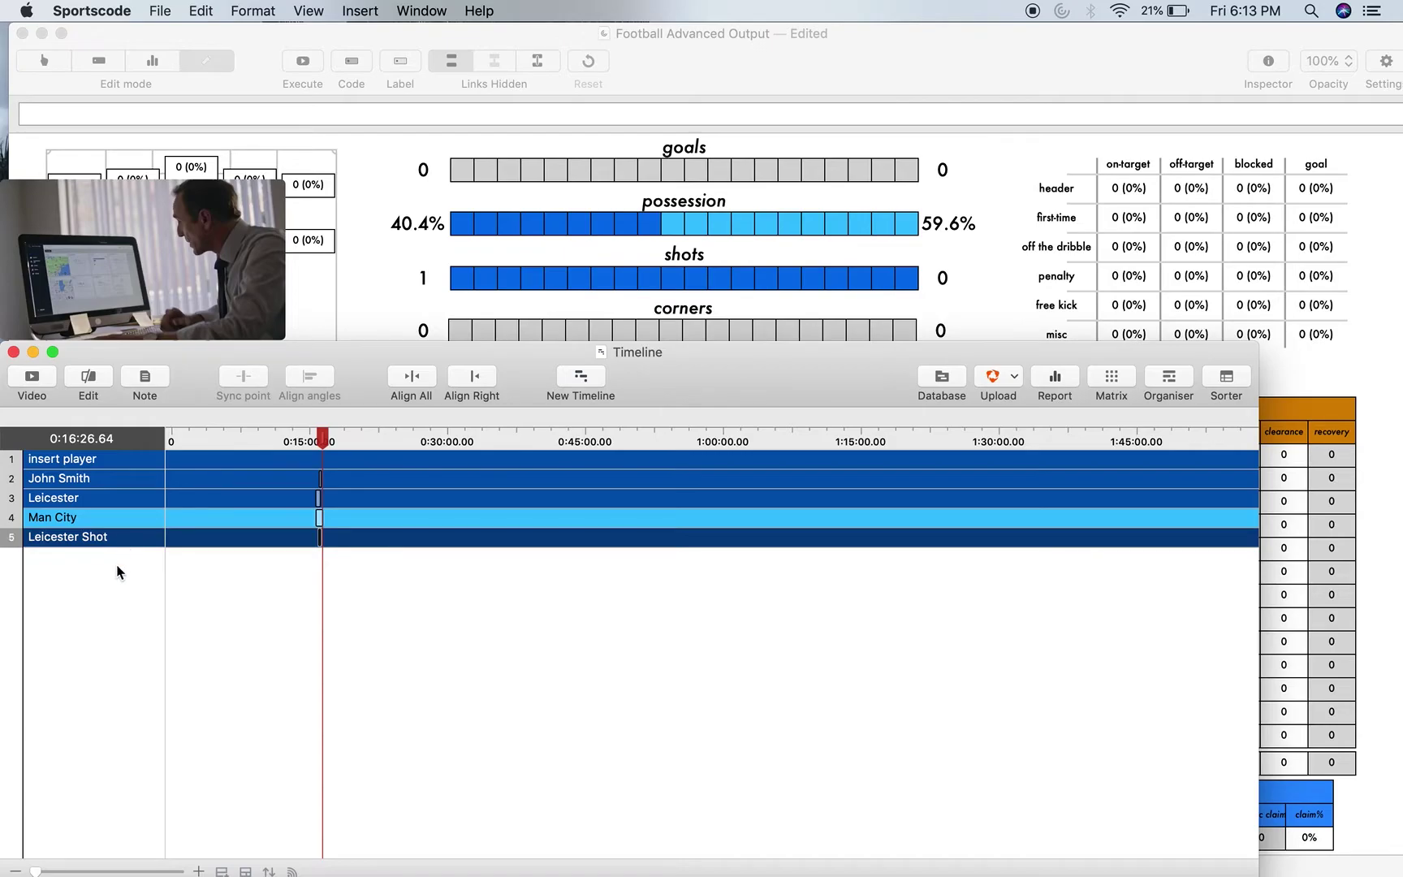
left_click(748, 44)
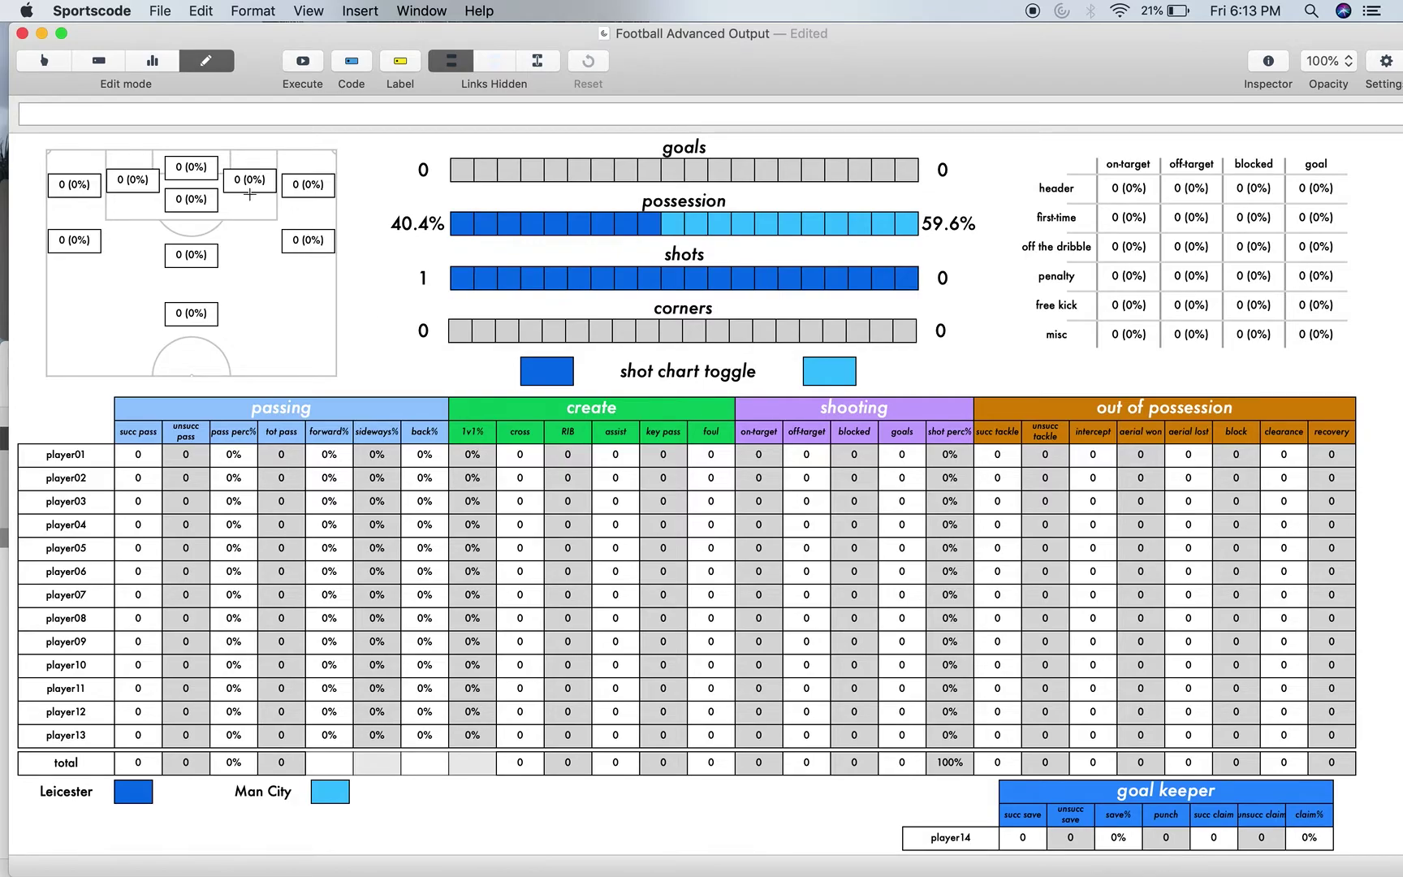
- Switch the output to report mode and alternate Leicester and Man City shot charts, ending on Man City
left_click(153, 62)
left_click(557, 375)
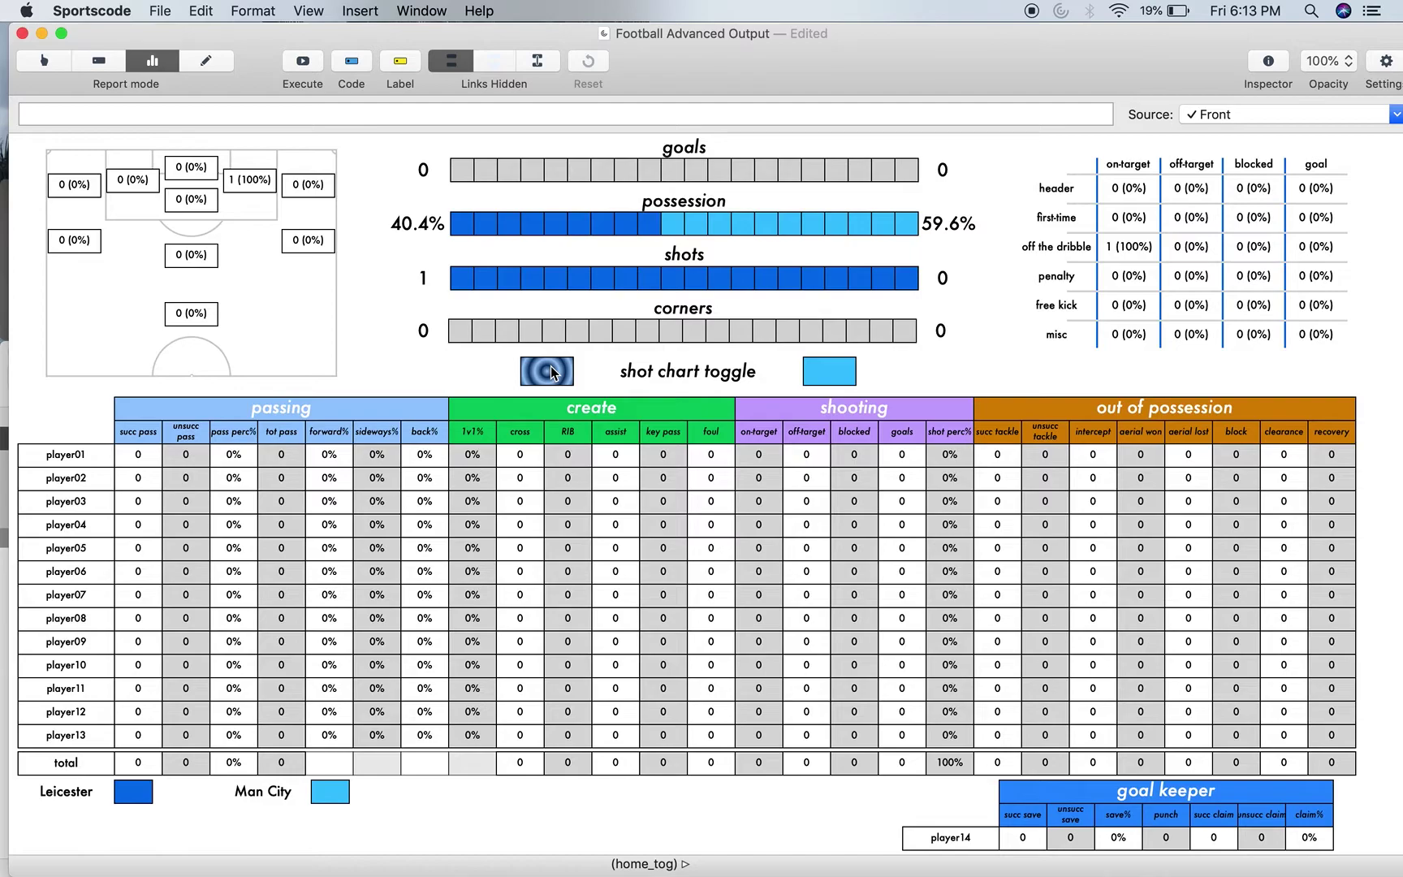
left_click(815, 373)
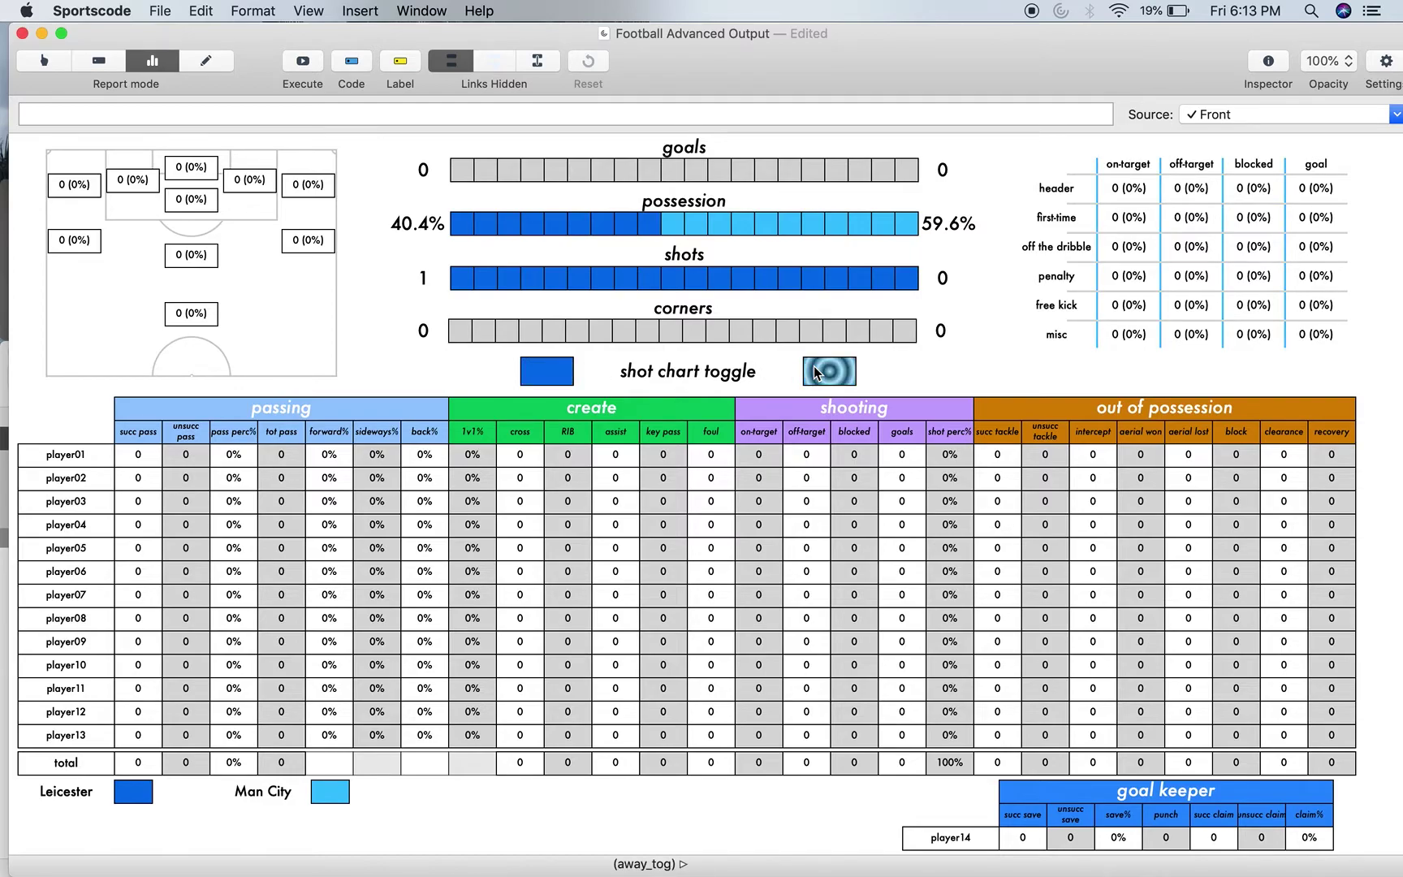
left_click(545, 372)
left_click(829, 373)
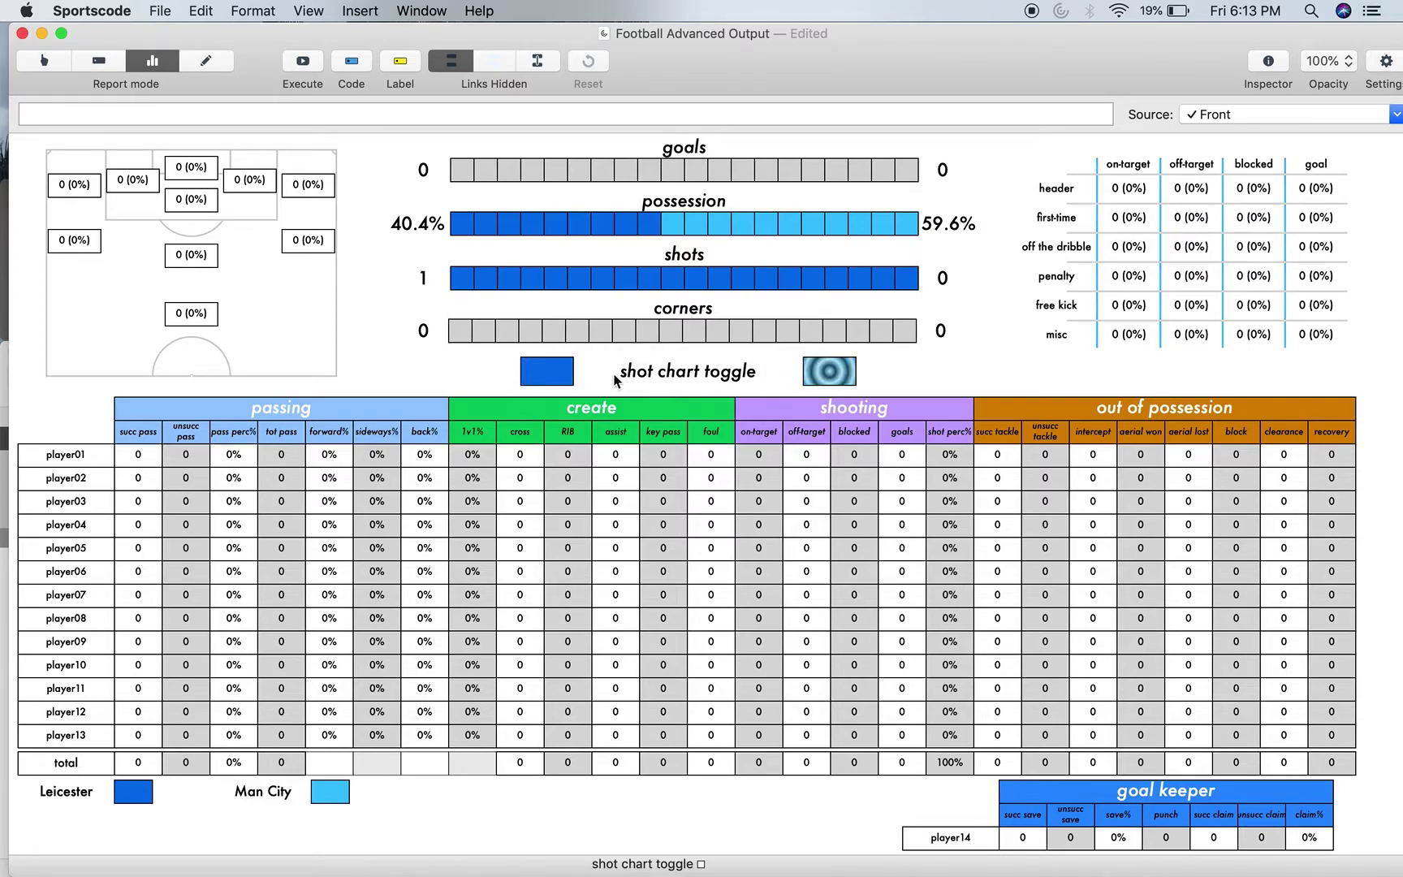
left_click(545, 373)
left_click(833, 377)
- Display Leicester's shot chart with its one off-the-dribble shot, then inspect player box score cells
left_click(553, 373)
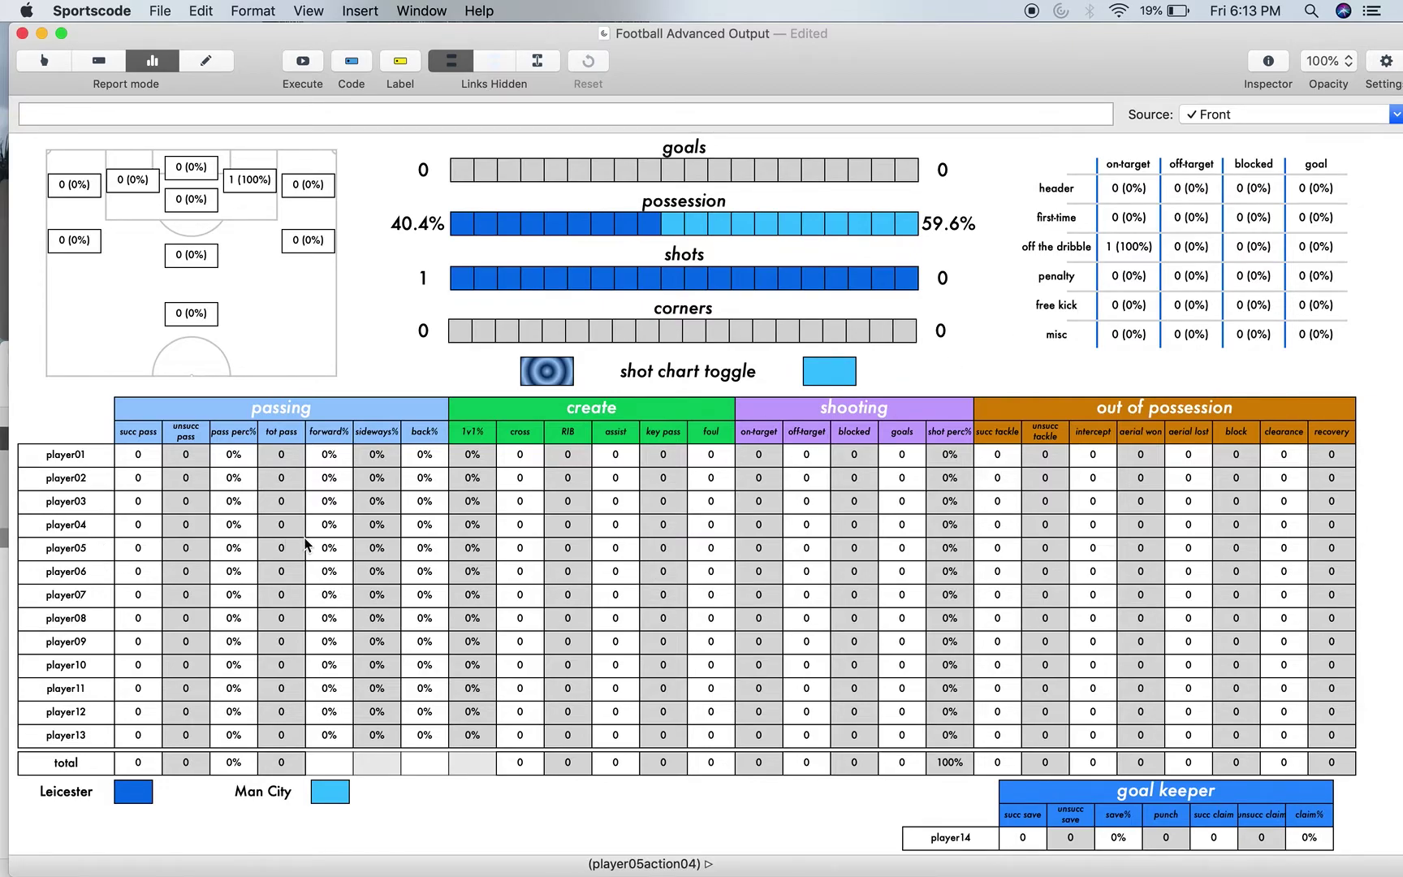
left_click(567, 529)
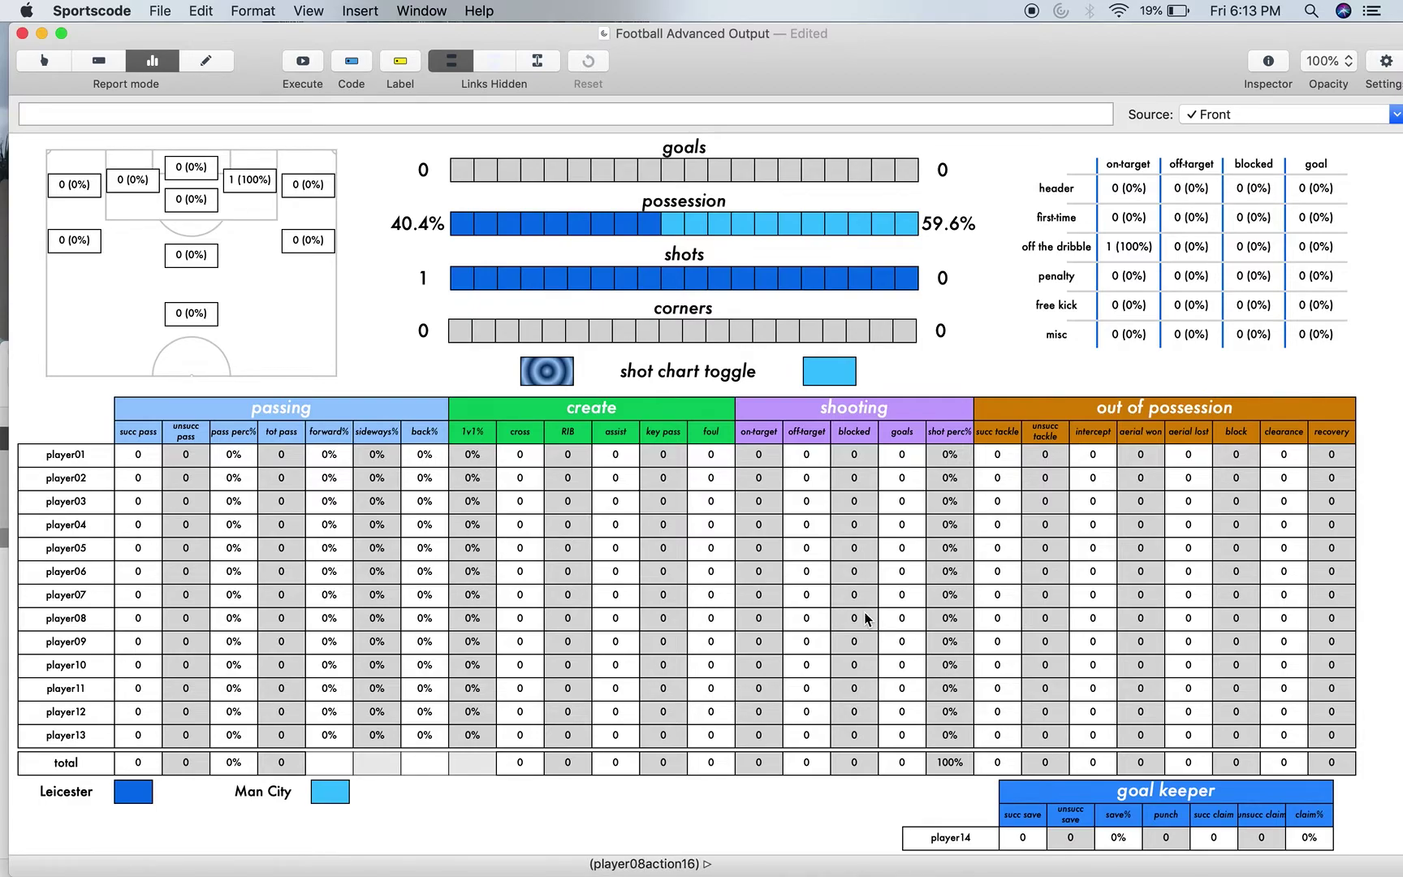
left_click(855, 461)
left_click(1094, 688)
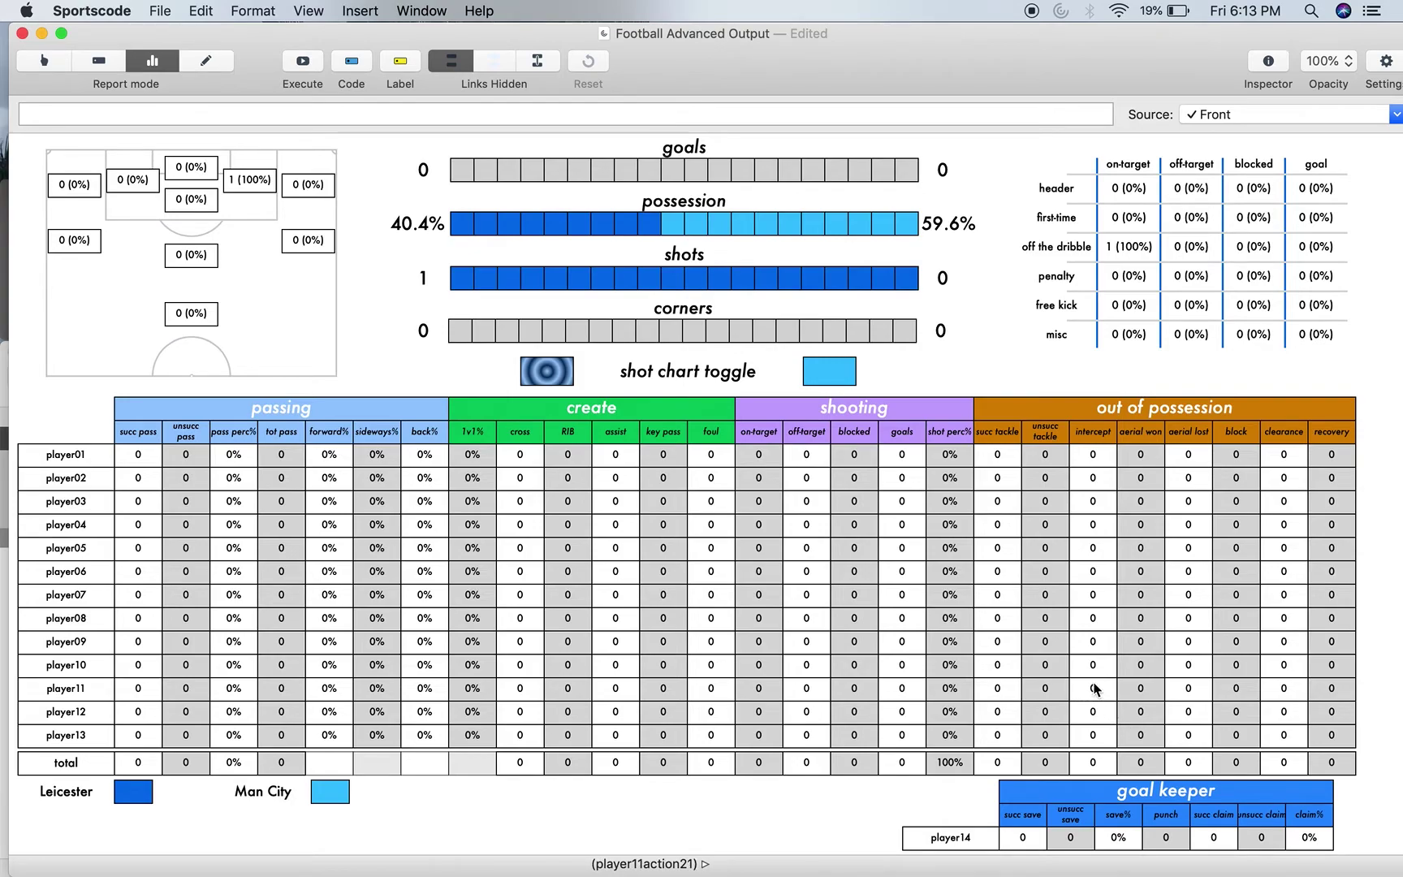